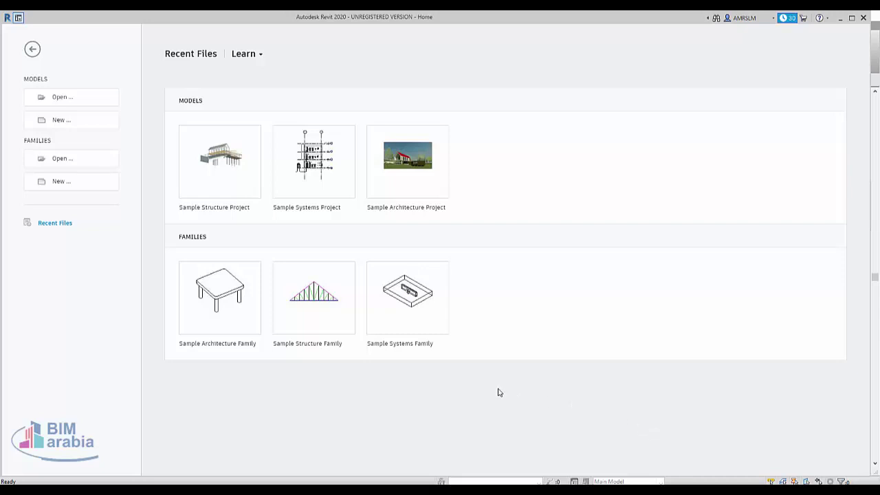
- Open RST_basic_sample_project and inspect its Analytical Model 3D view of beams, columns and nodes
left_click(200, 139)
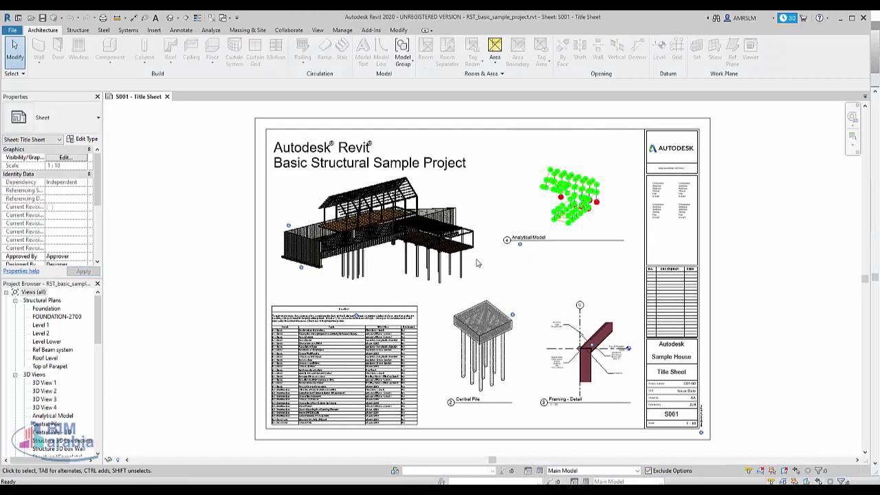
double_click(54, 416)
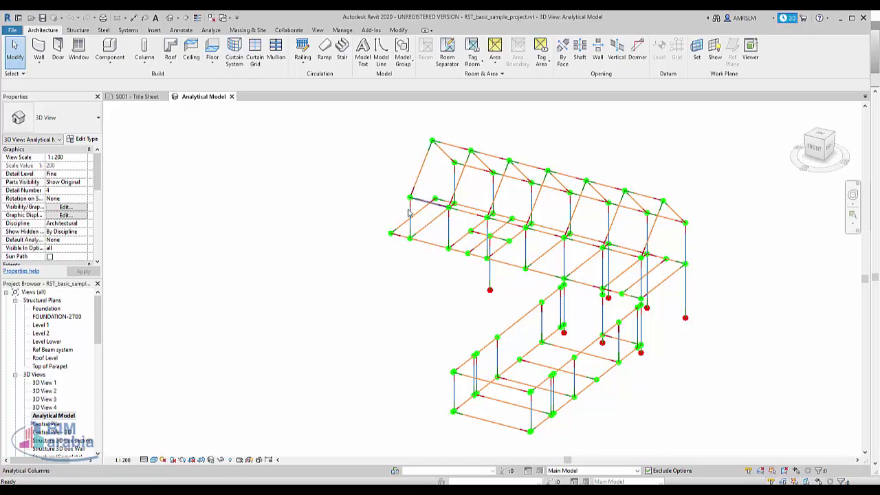
scroll(409, 219, "up", 4)
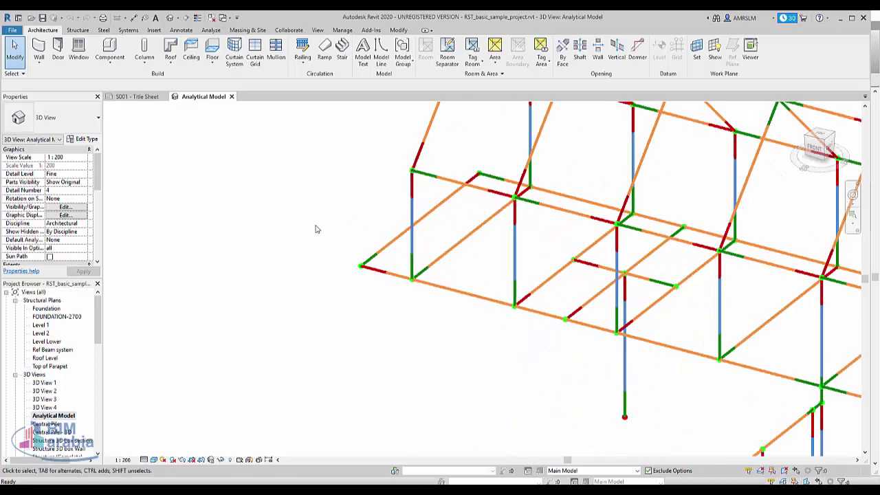
scroll(288, 332, "down", 3)
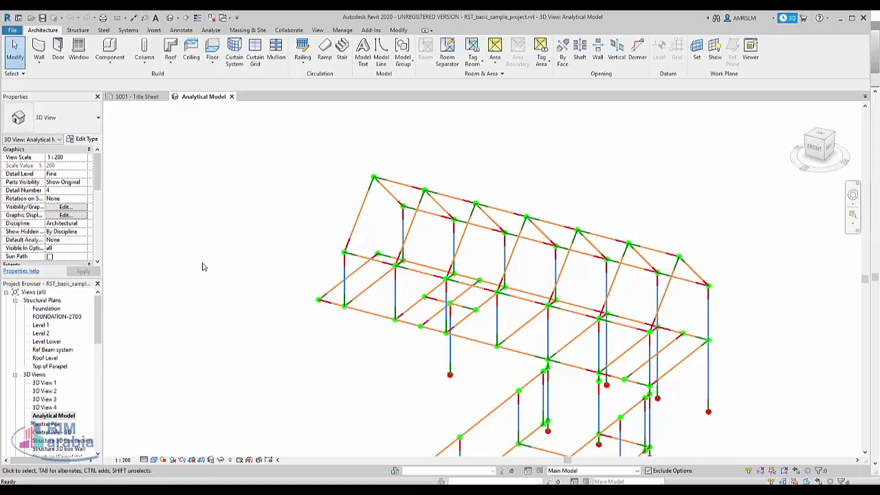
- Create a new project from the Structural Template and open its East elevation
left_click(12, 30)
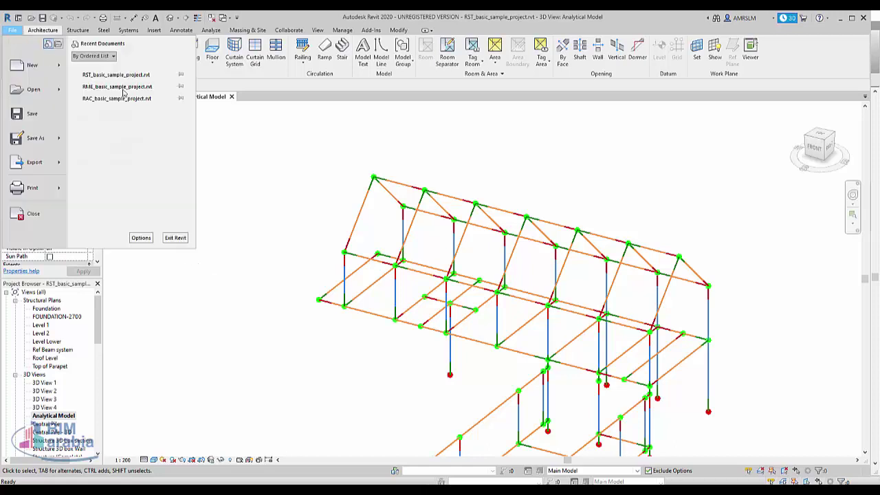
mouse_move(33, 65)
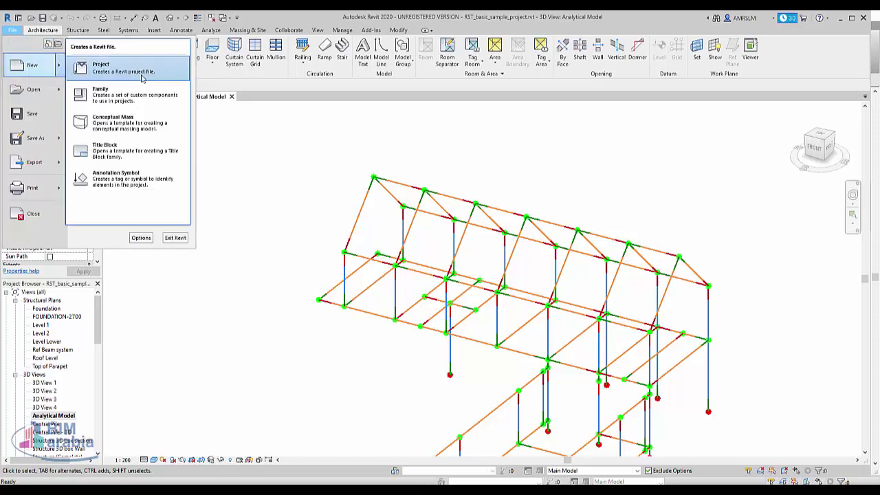
left_click(142, 78)
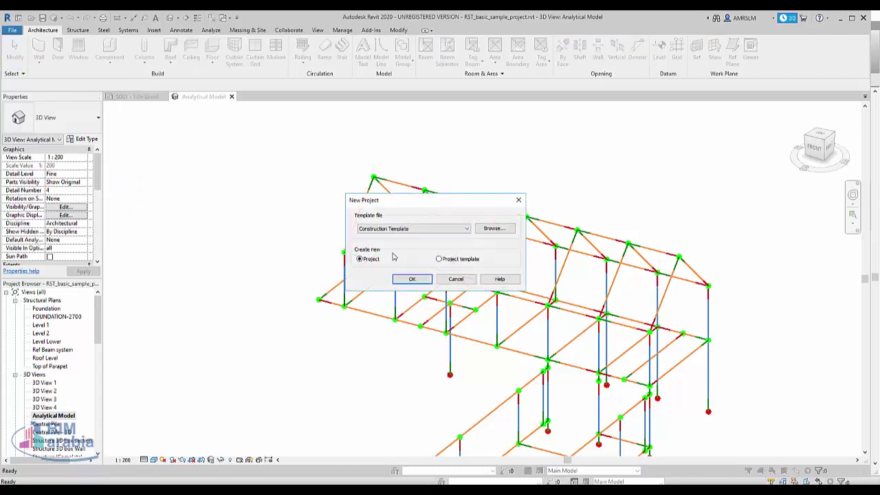
left_click(404, 230)
left_click(392, 255)
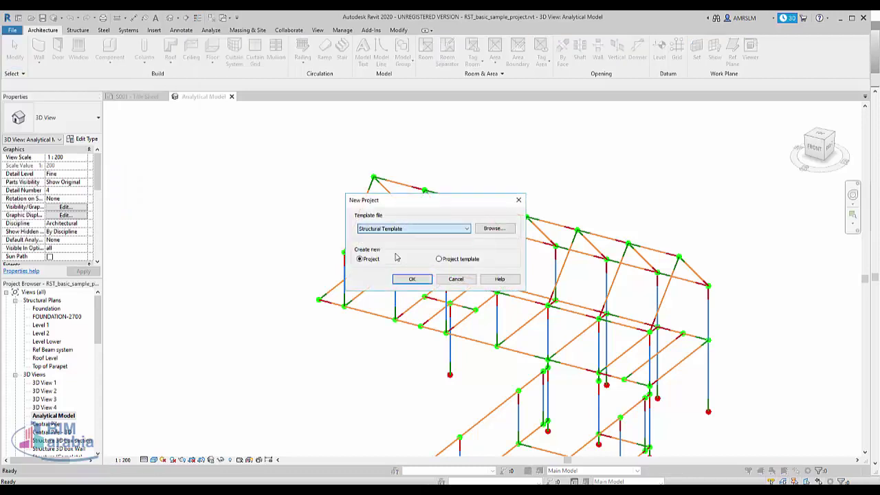
left_click(411, 279)
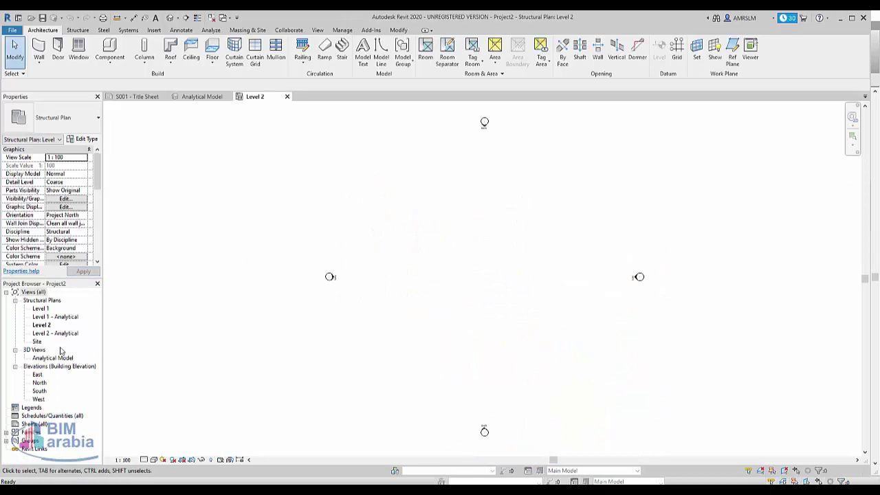
double_click(38, 375)
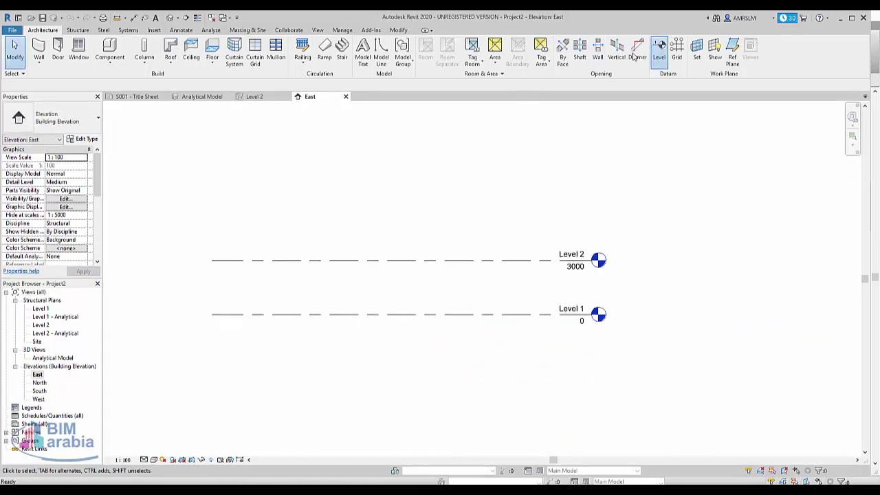
- Draw a new Level 3 at elevation 6000 in the East elevation
left_click(658, 47)
left_click(211, 206)
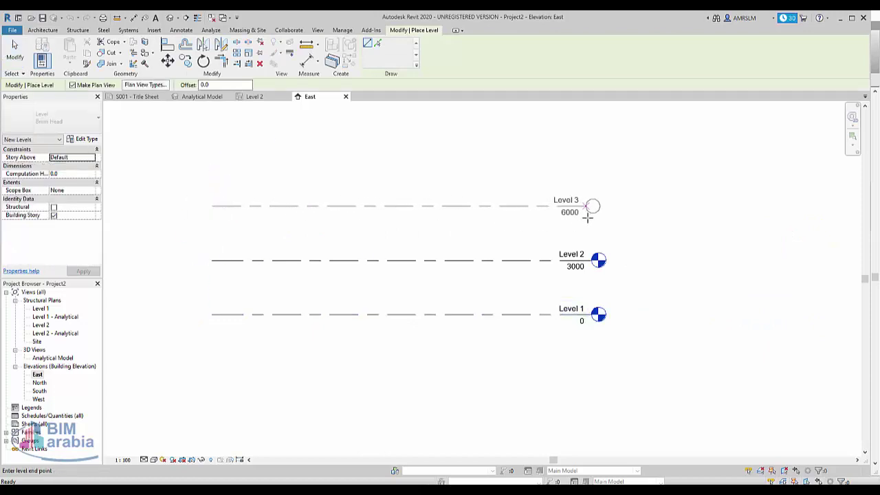
left_click(589, 205)
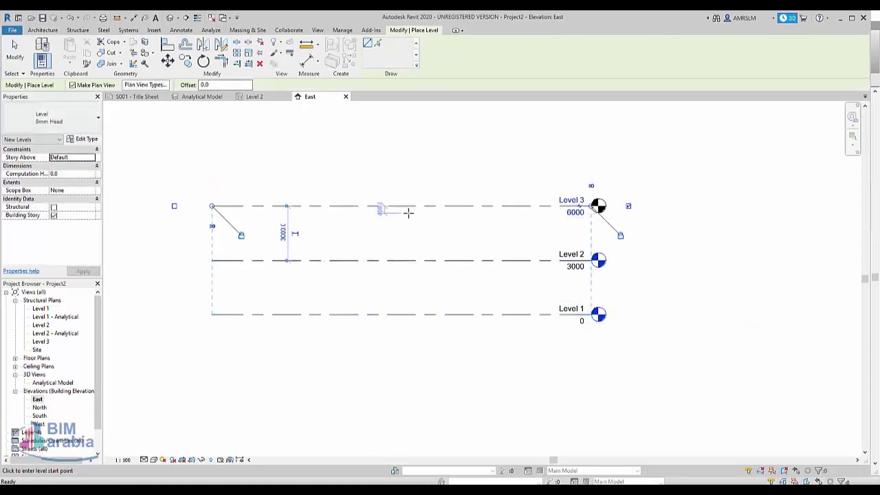
key("Escape")
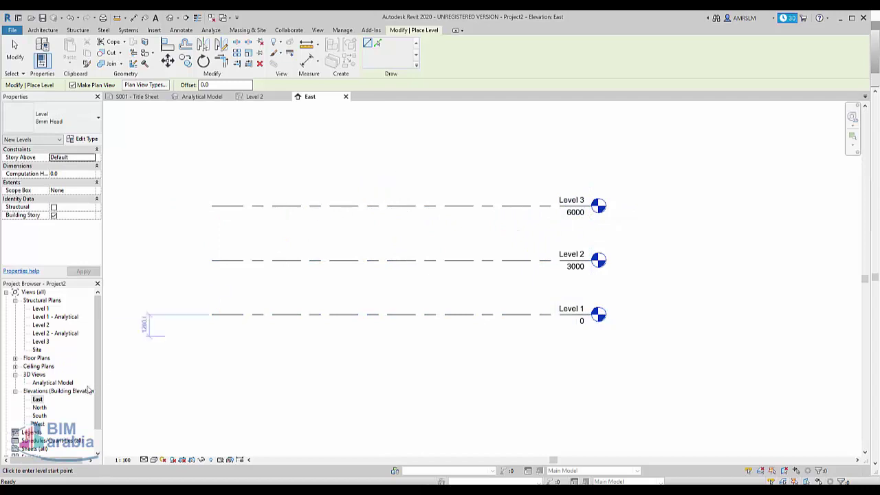
- Duplicate the Level 3 plan with detailing as 'Level 3 Analytical', then open the Level 3 plan
right_click(40, 341)
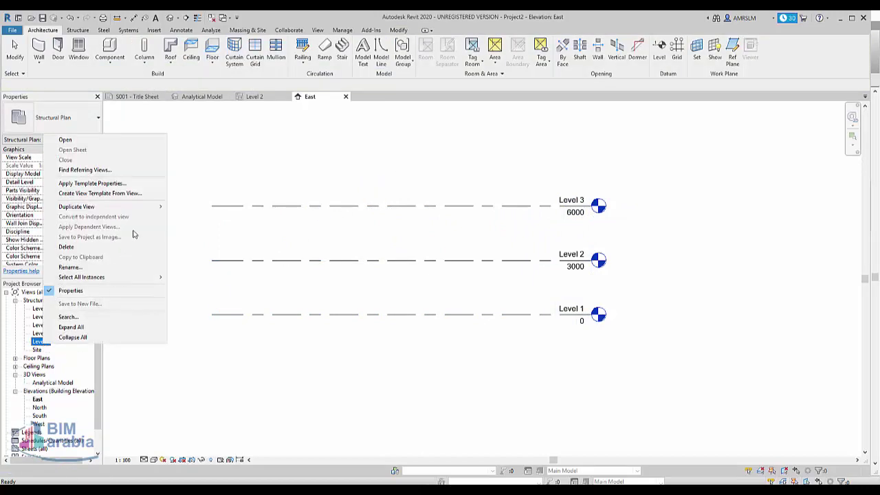
left_click(209, 217)
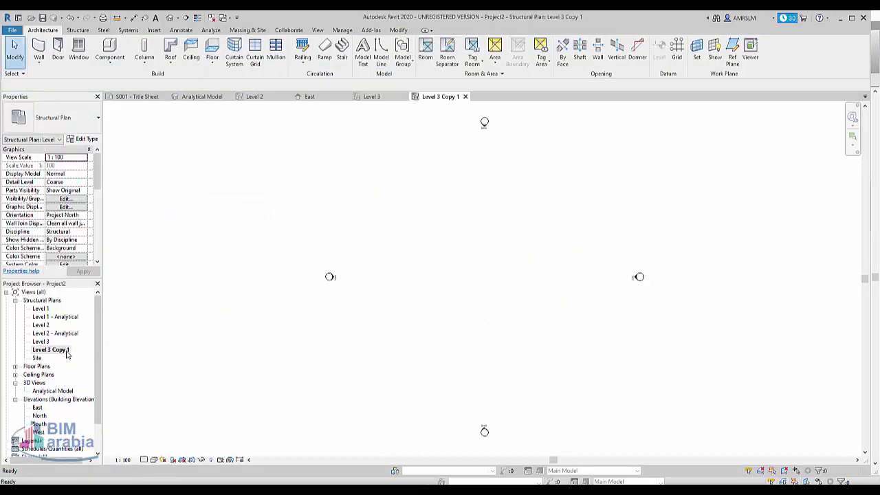
left_click(62, 350)
type("Level 3 Analytical")
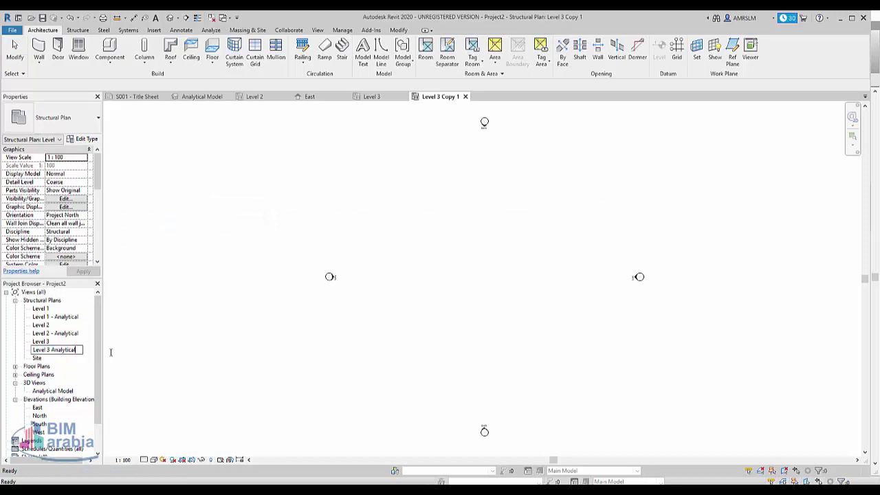
key("Return")
double_click(41, 341)
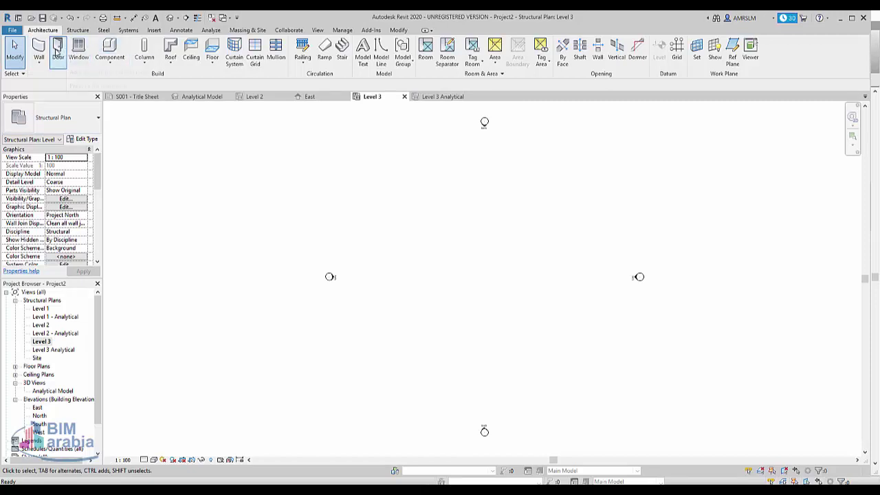
- Draw a rectangular Generic 300mm structural floor slab on Level 3
left_click(78, 29)
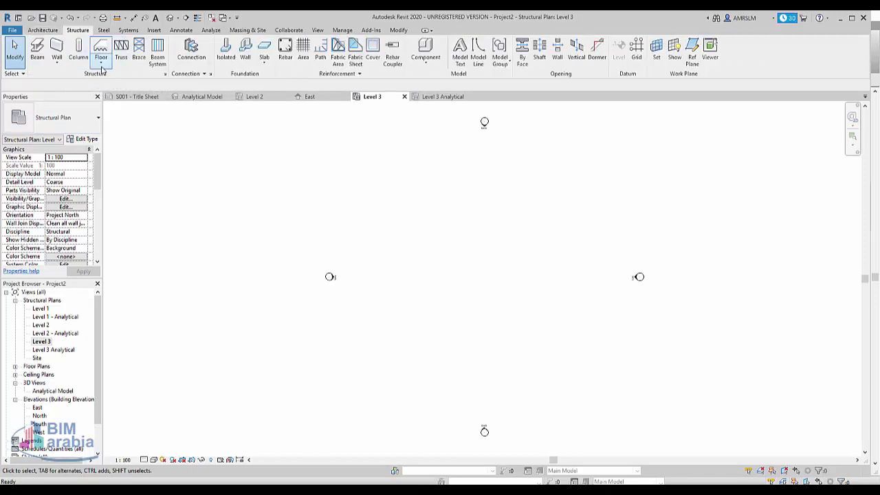
left_click(102, 69)
left_click(125, 81)
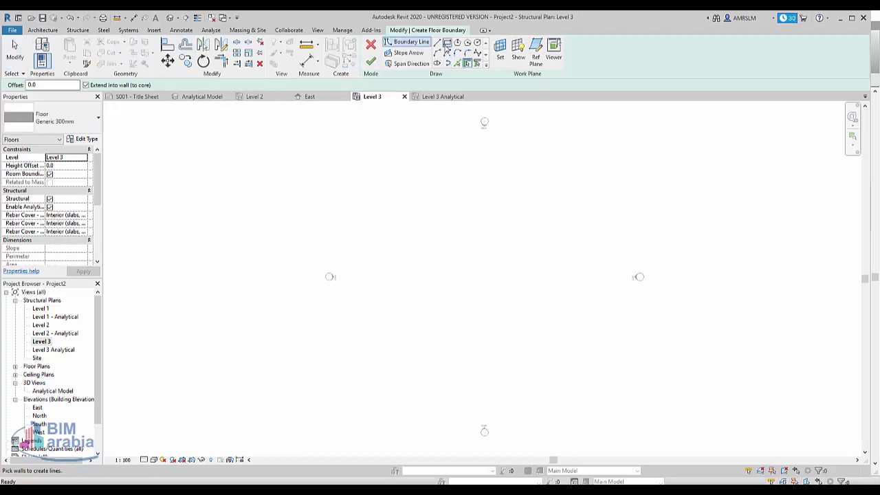
left_click(447, 42)
left_click(387, 173)
left_click(571, 365)
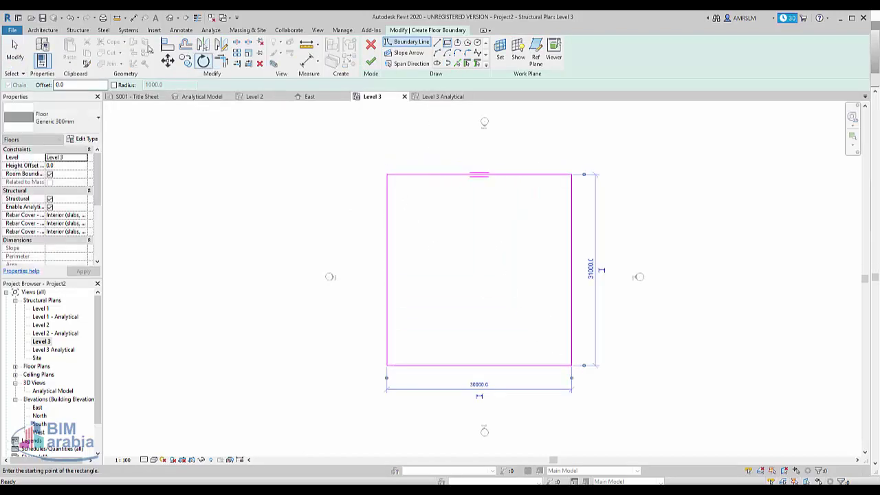
left_click(372, 62)
key("Escape")
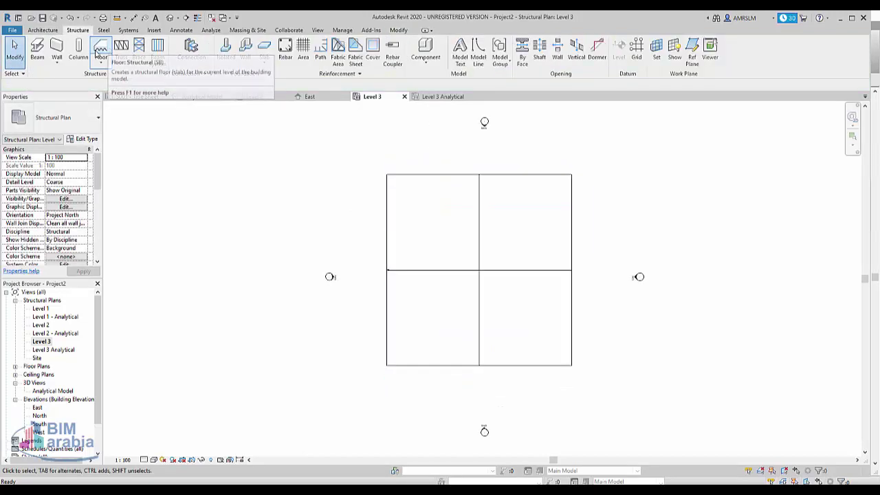
- Enclose the slab with a rectangle of Generic 200mm structural walls aligned on their exterior finish face
left_click(55, 62)
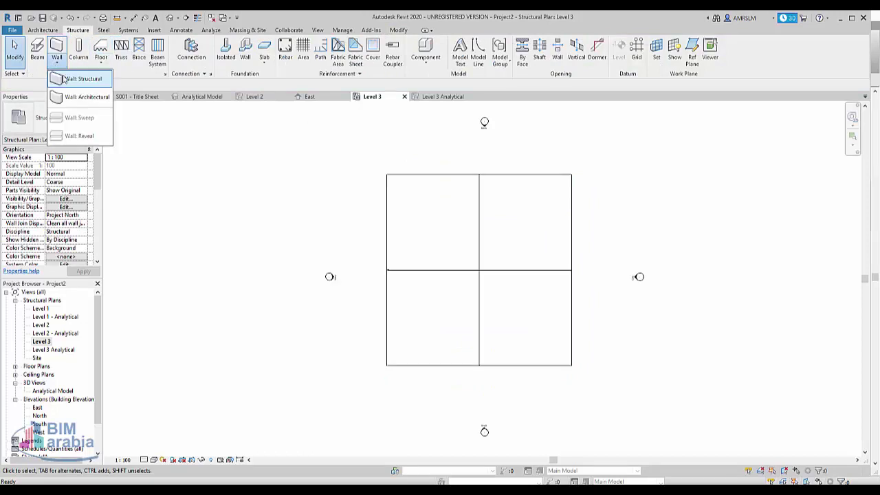
left_click(72, 77)
left_click(286, 85)
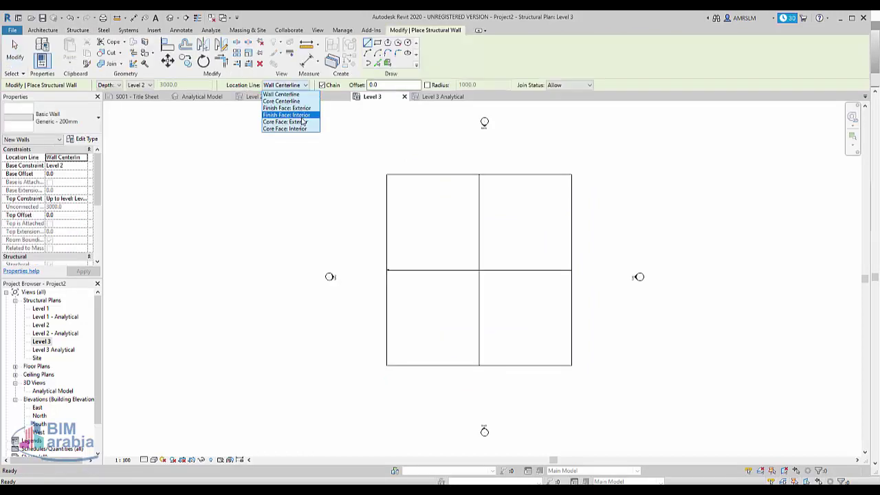
left_click(305, 108)
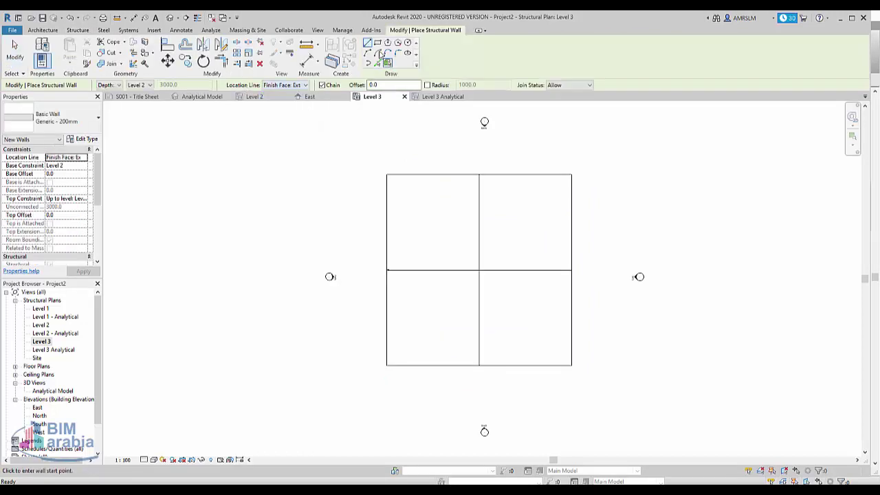
left_click(388, 176)
left_click(571, 367)
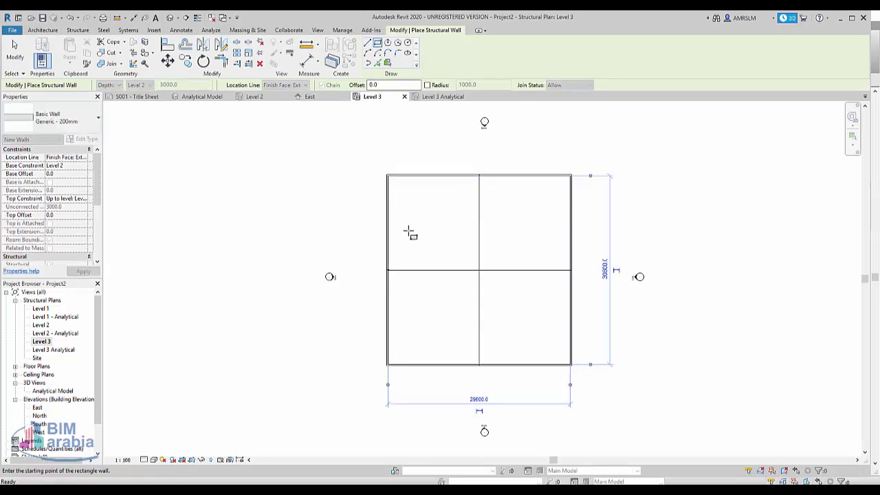
left_click(47, 30)
left_click(78, 30)
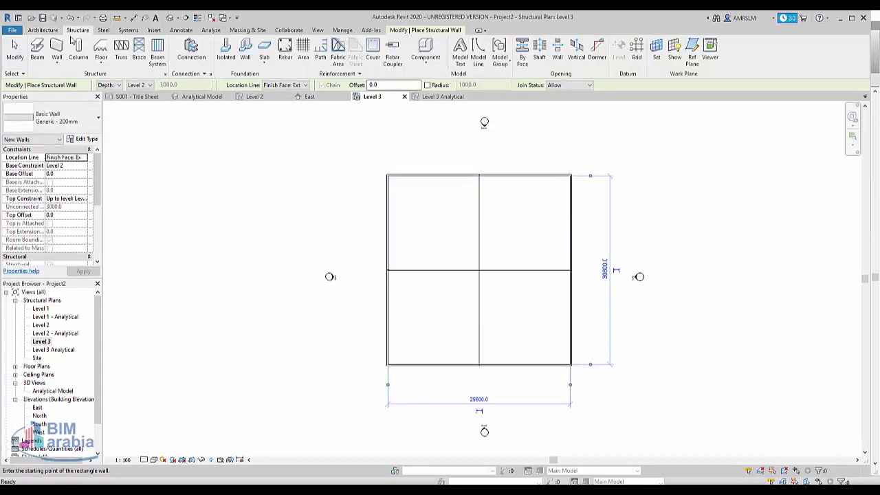
left_click(79, 50)
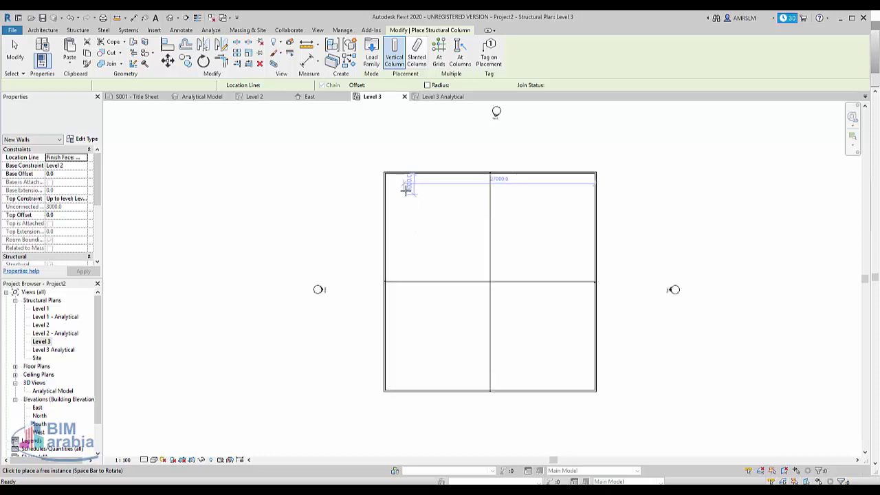
- Place a 600 x 750mm concrete column with Unconnected height near the slab's top-left corner
scroll(407, 186, "up", 2)
left_click(66, 117)
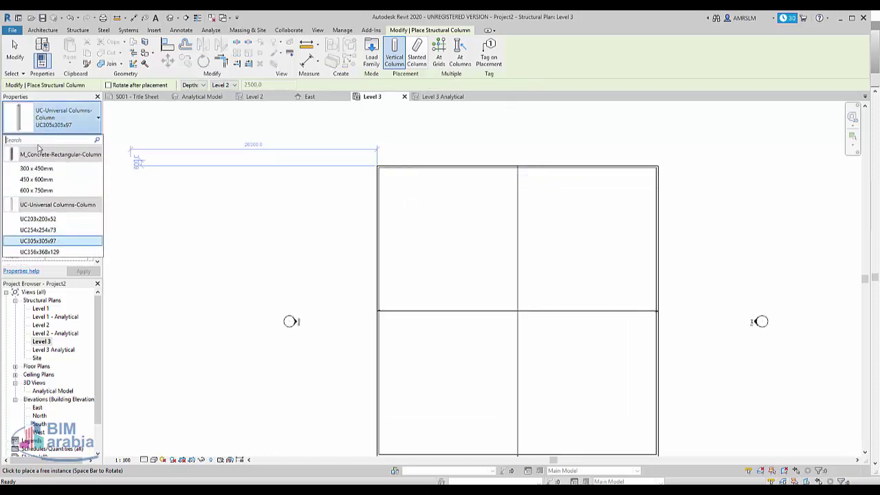
left_click(36, 190)
scroll(418, 188, "up", 3)
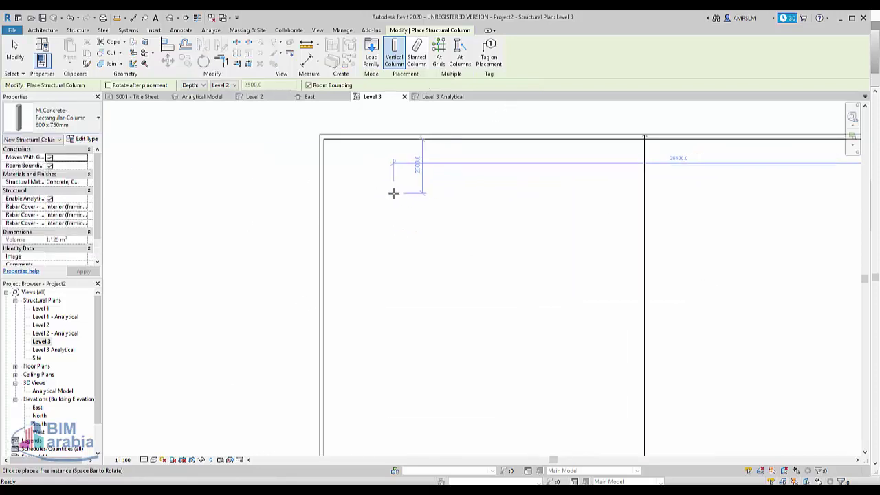
left_click(194, 84)
left_click(191, 102)
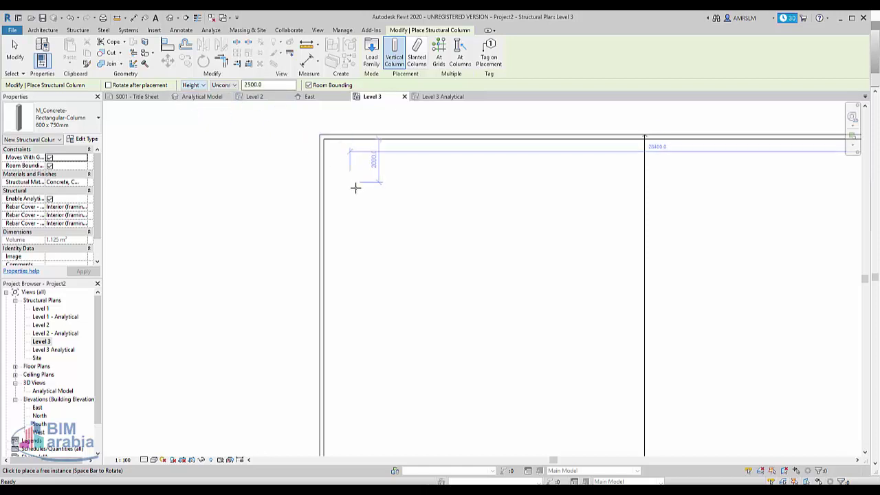
left_click(224, 85)
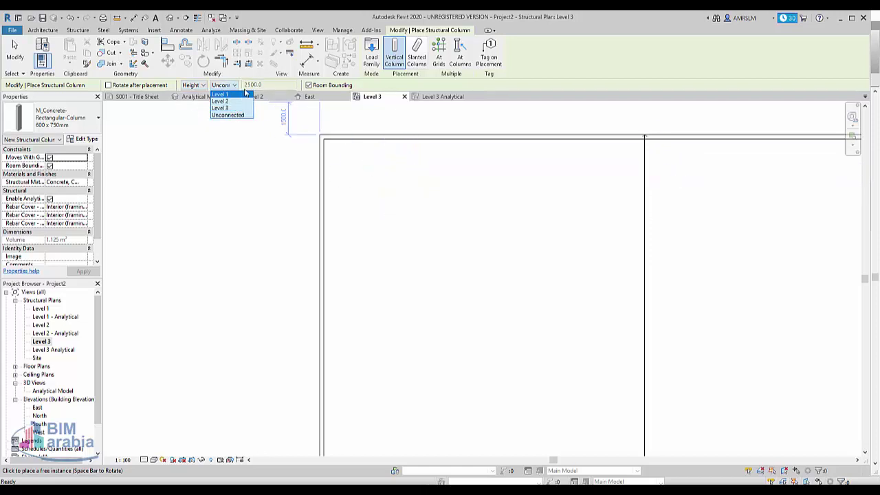
left_click(230, 114)
left_click(435, 220)
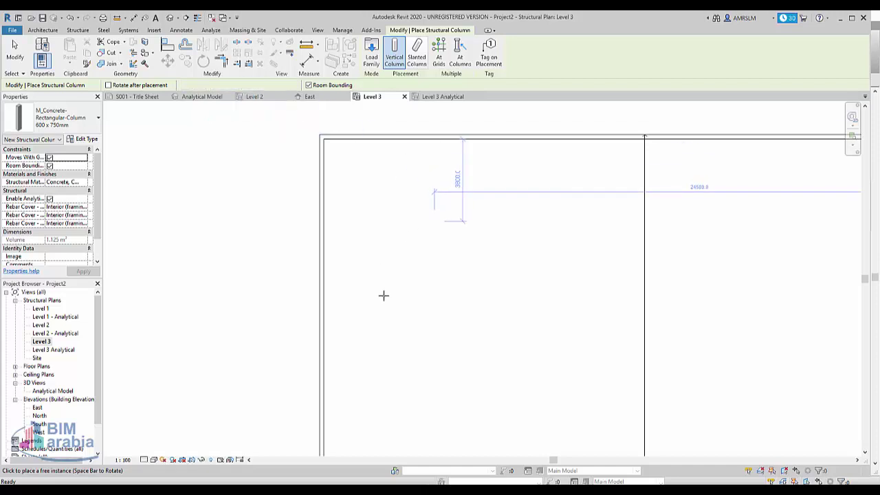
key("Escape")
key("Escape")
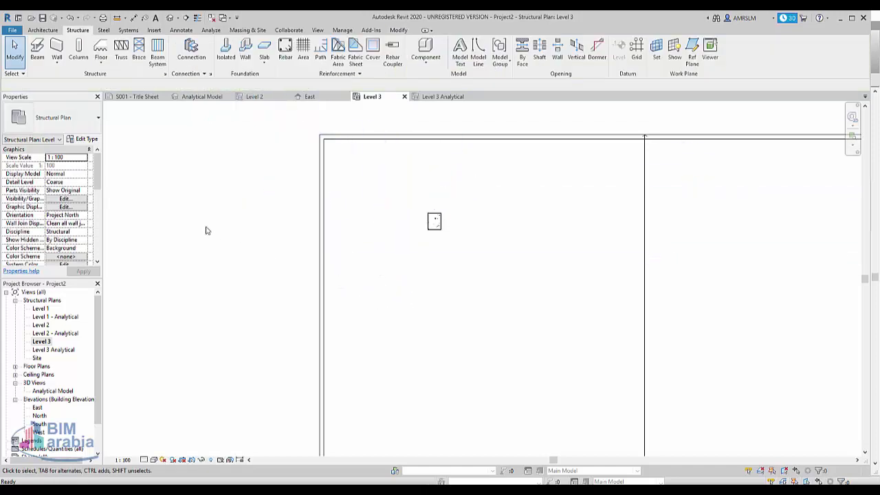
- Open the Level 3 Analytical plan and turn off model categories in Visibility/Graphics
double_click(59, 351)
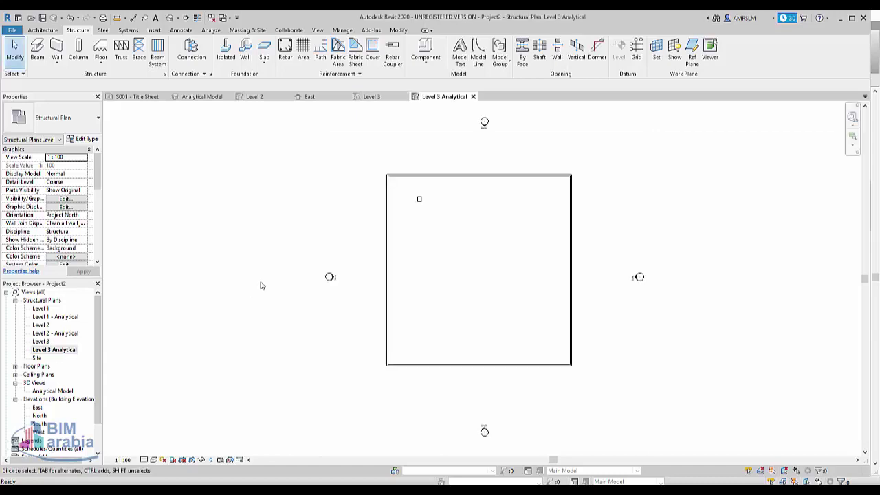
key("v")
key("g")
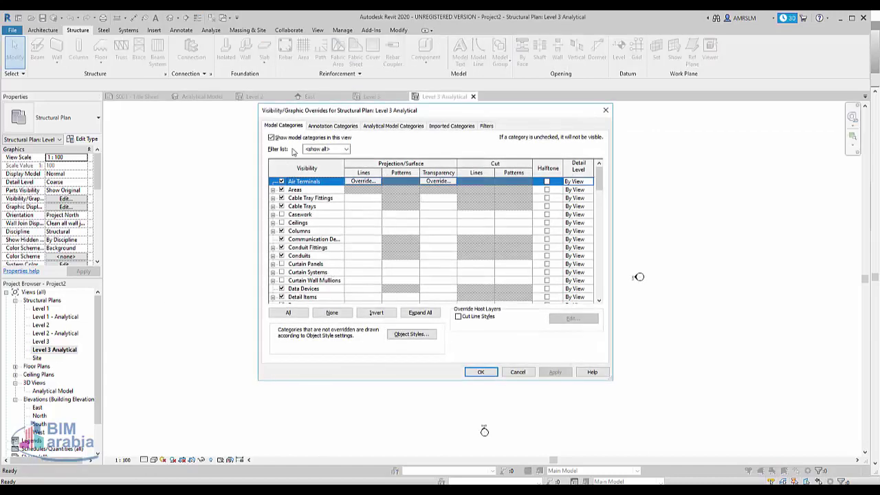
left_click(289, 139)
left_click(311, 150)
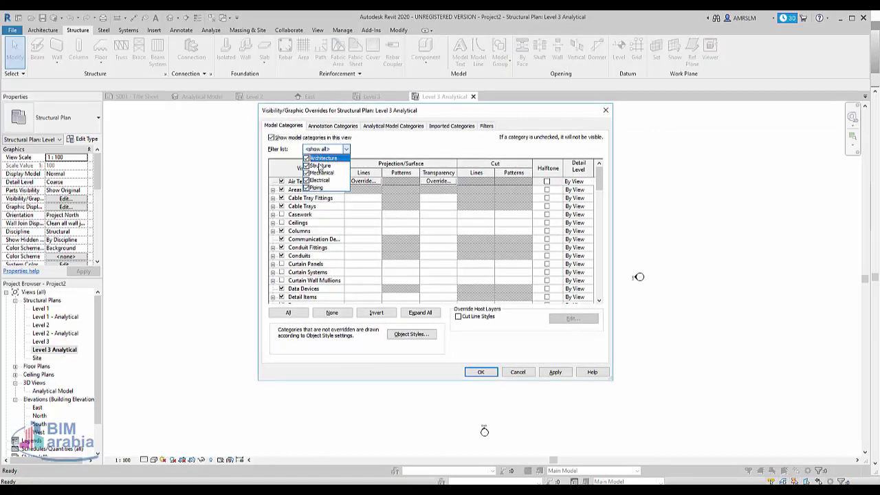
left_click(317, 157)
left_click(289, 313)
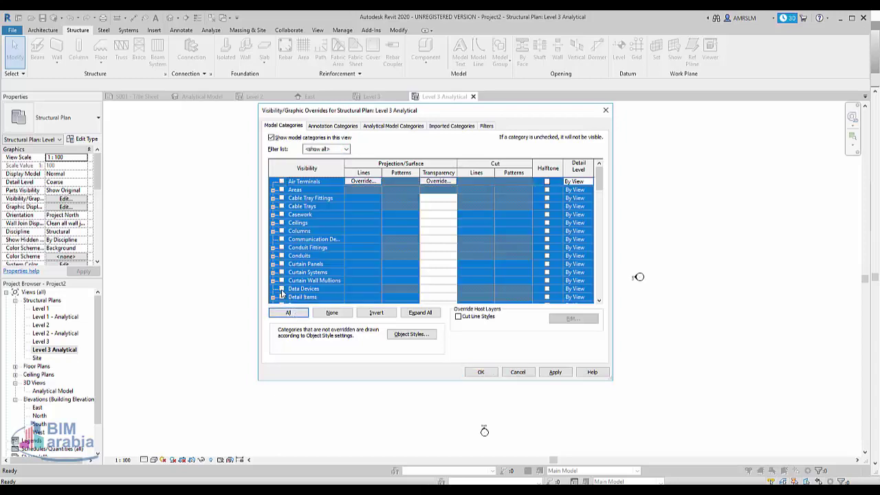
left_click(555, 372)
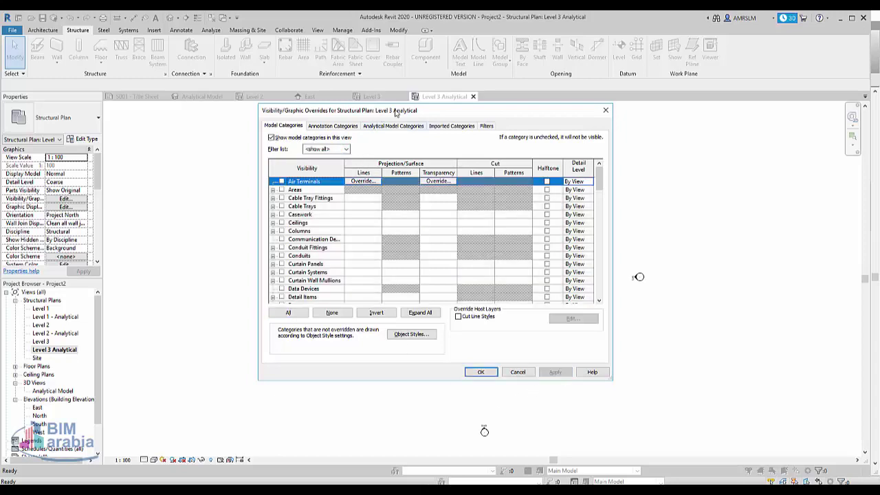
- Turn on analytical model categories for the view and close the dialog
left_click_drag(428, 109, 355, 127)
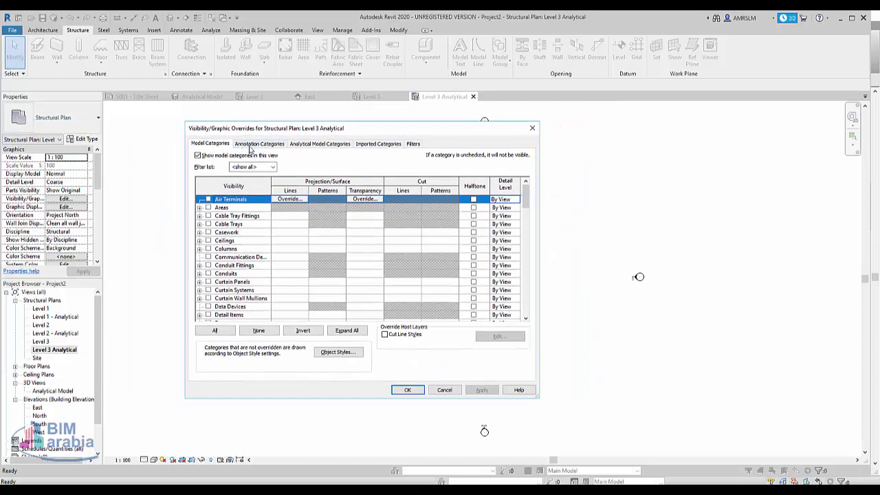
left_click(308, 145)
left_click(198, 156)
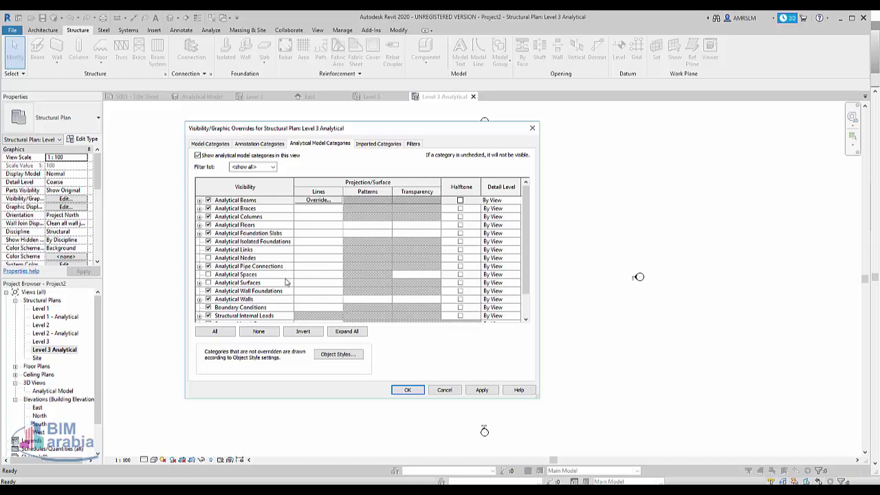
left_click(482, 390)
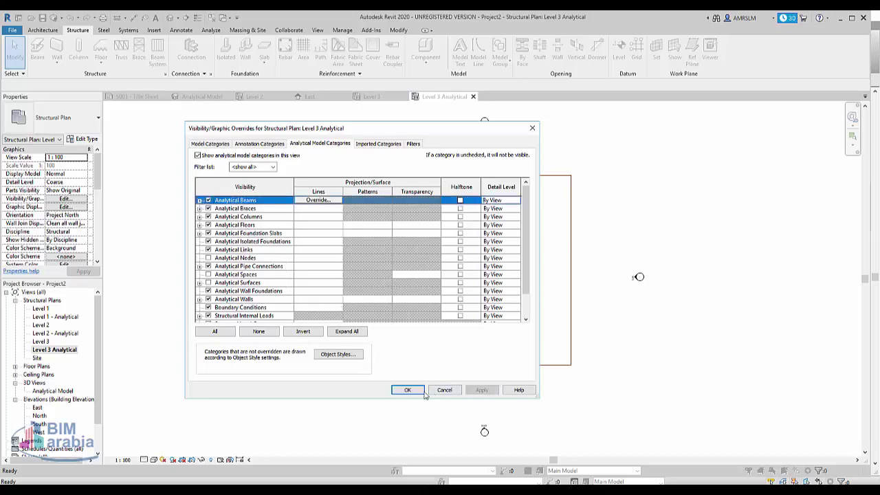
left_click(408, 389)
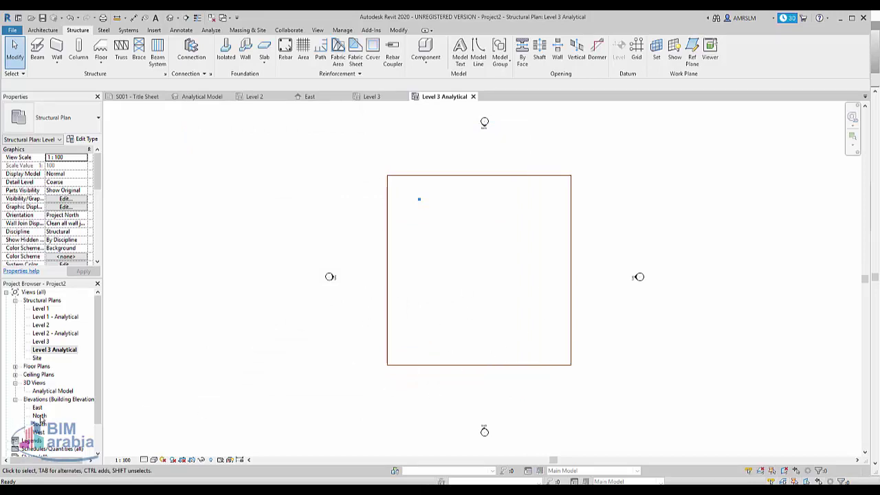
- Open the Analytical Model 3D view at Fine detail and select the left analytical wall
double_click(52, 391)
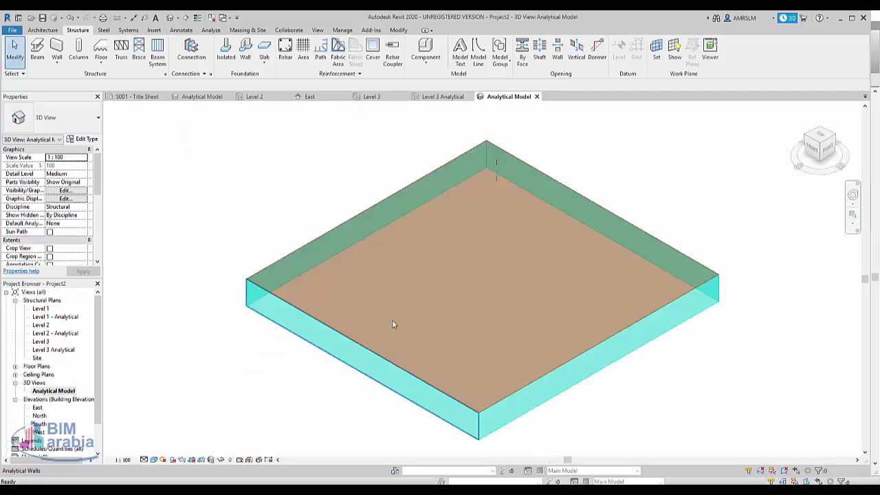
scroll(495, 162, "up", 5)
scroll(481, 172, "up", 3)
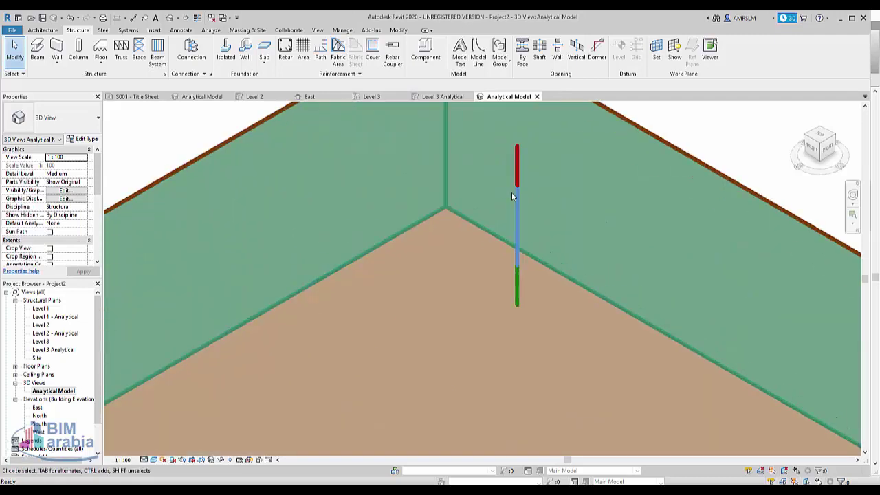
left_click(145, 460)
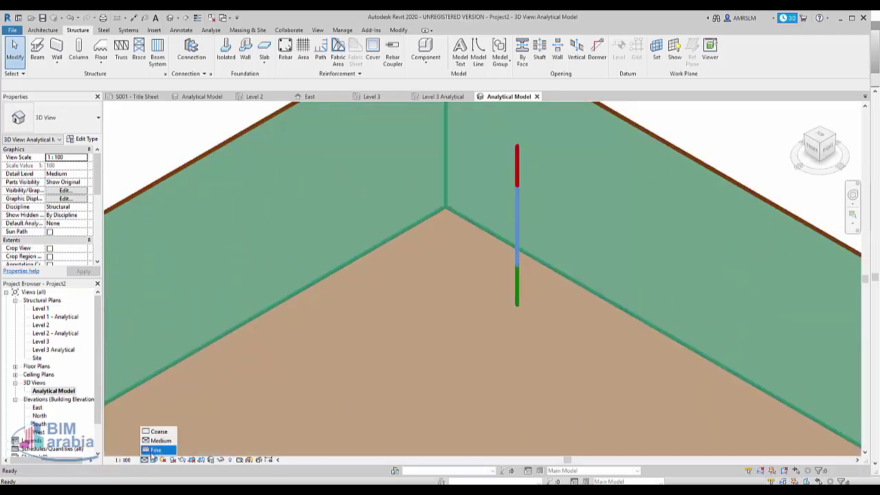
left_click(154, 450)
scroll(508, 266, "down", 3)
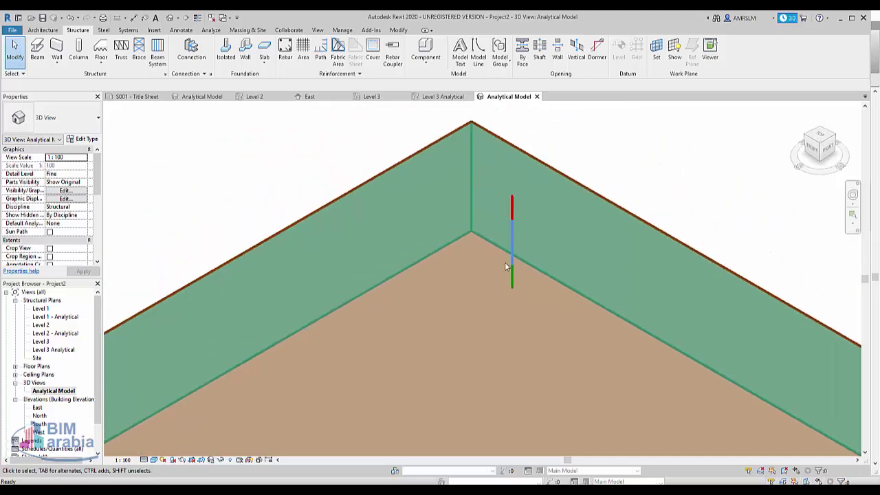
scroll(492, 261, "down", 1)
scroll(477, 250, "down", 1)
scroll(474, 245, "down", 2)
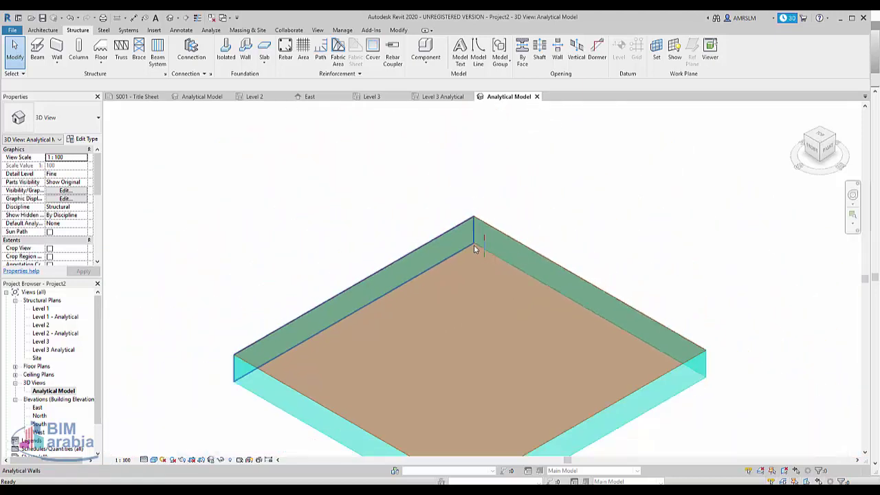
left_click(331, 300)
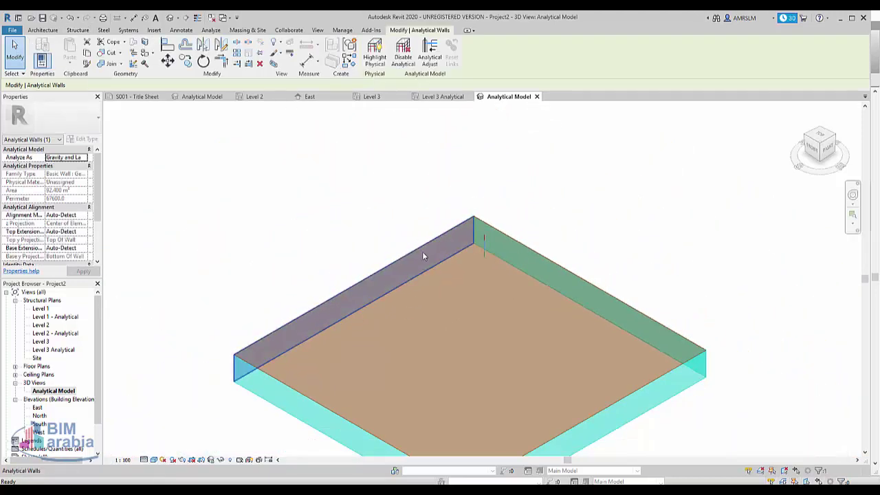
- Set the corner analytical column's Top Alignment to Projection, keeping Analyze As Gravity
left_click(251, 226)
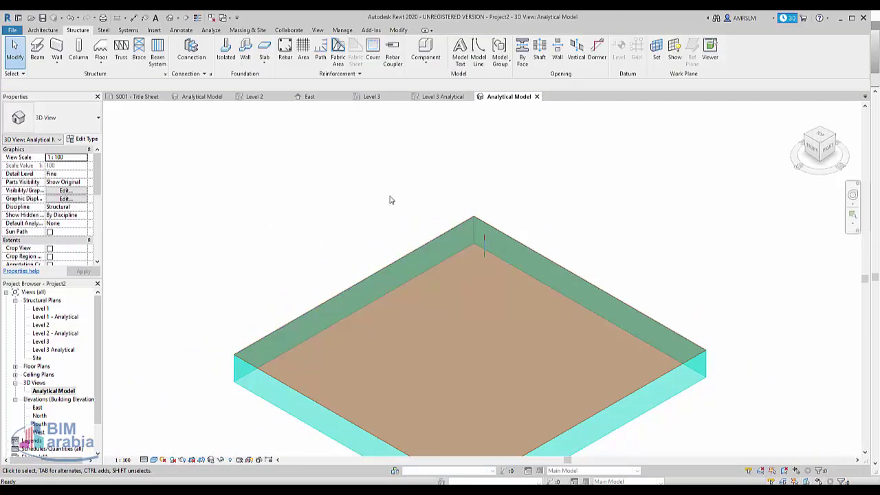
left_click(482, 245)
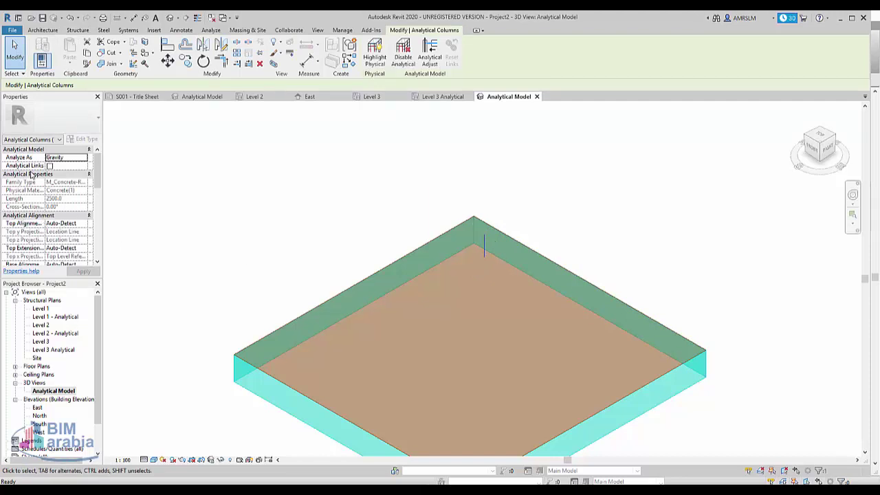
left_click(77, 158)
left_click(84, 158)
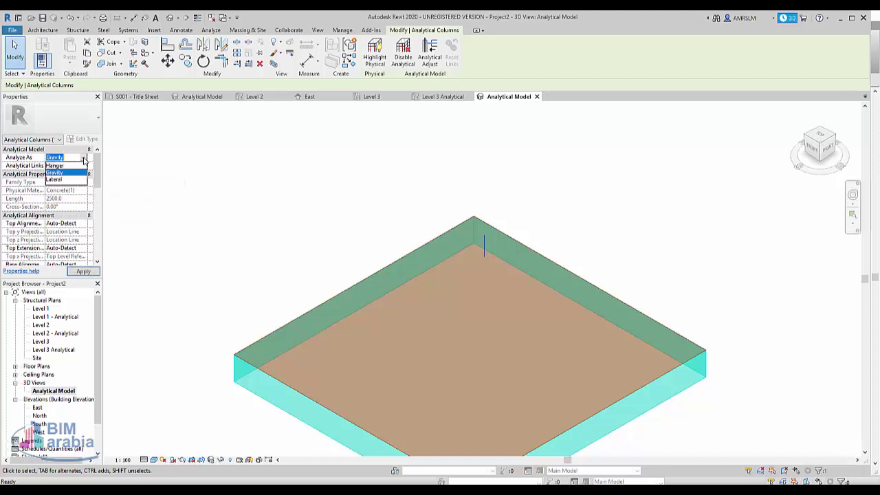
left_click(84, 160)
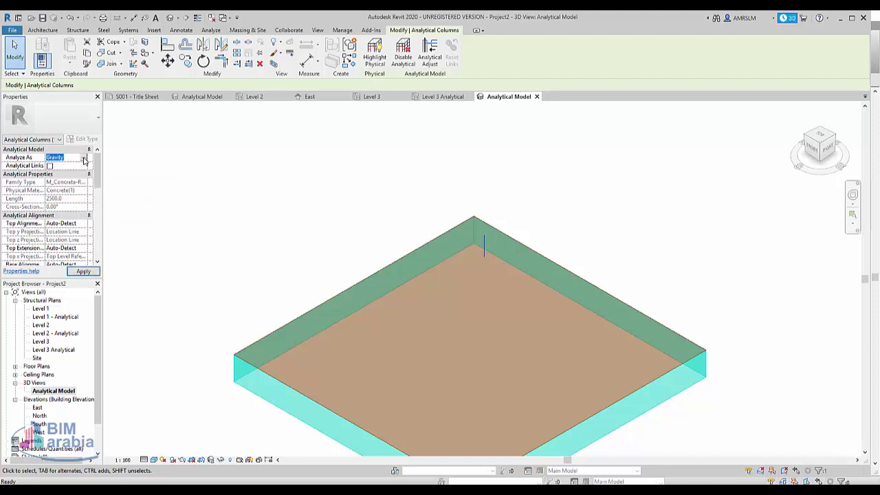
left_click(86, 225)
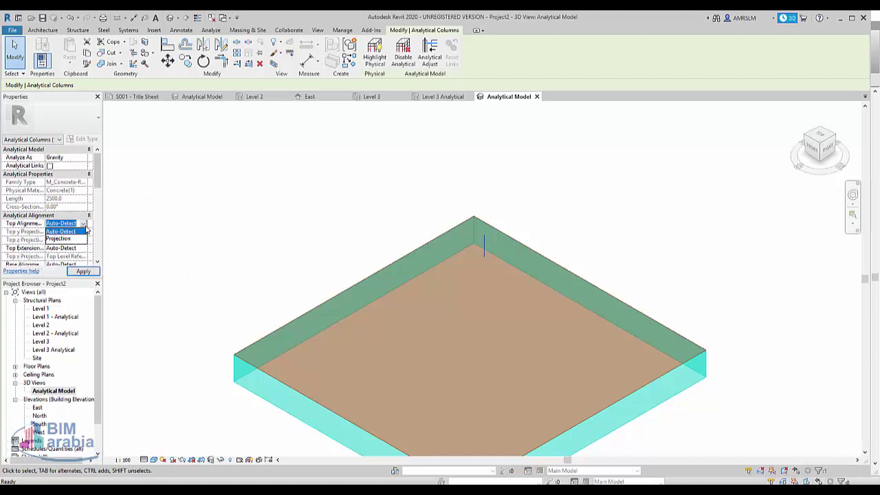
left_click(73, 238)
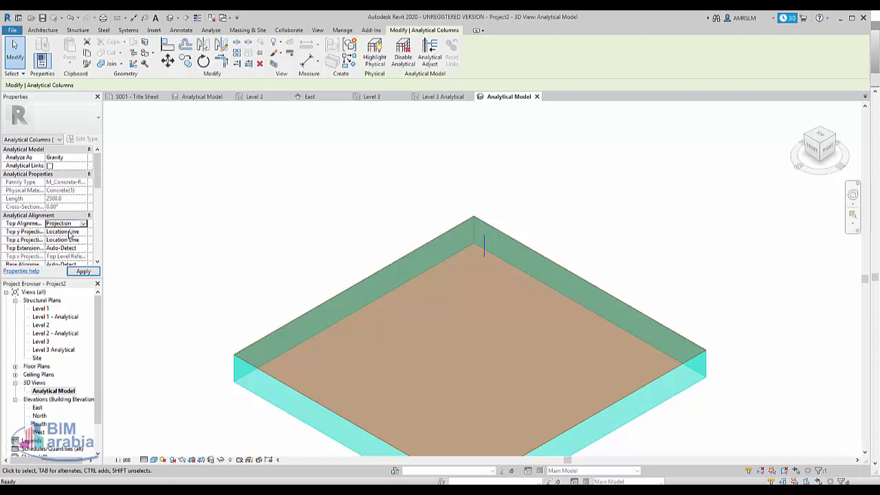
left_click(80, 233)
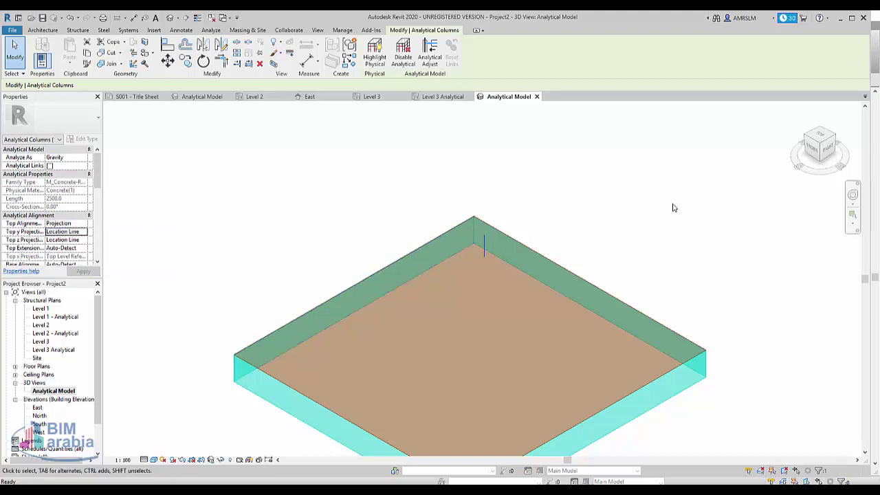
- Turn off visibility of all model categories in the 3D view's Visibility/Graphics
key("v")
key("g")
scroll(267, 207, "down", 2)
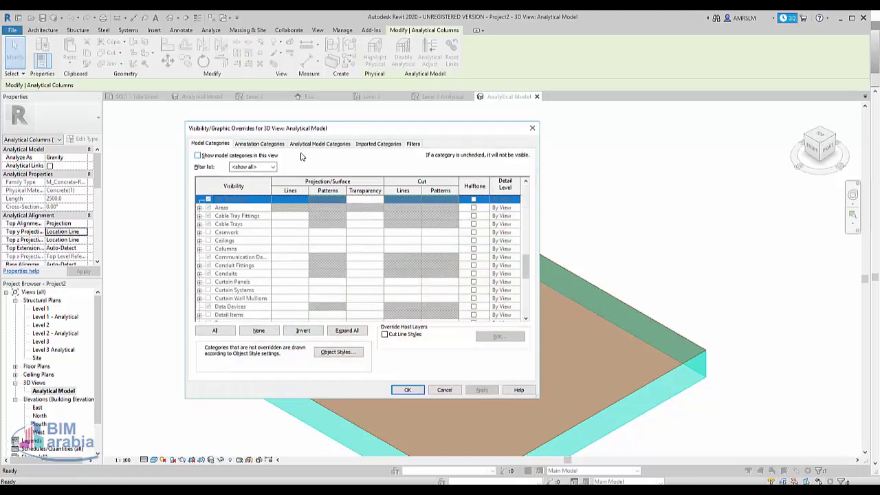
scroll(267, 207, "down", 5)
scroll(266, 281, "down", 1)
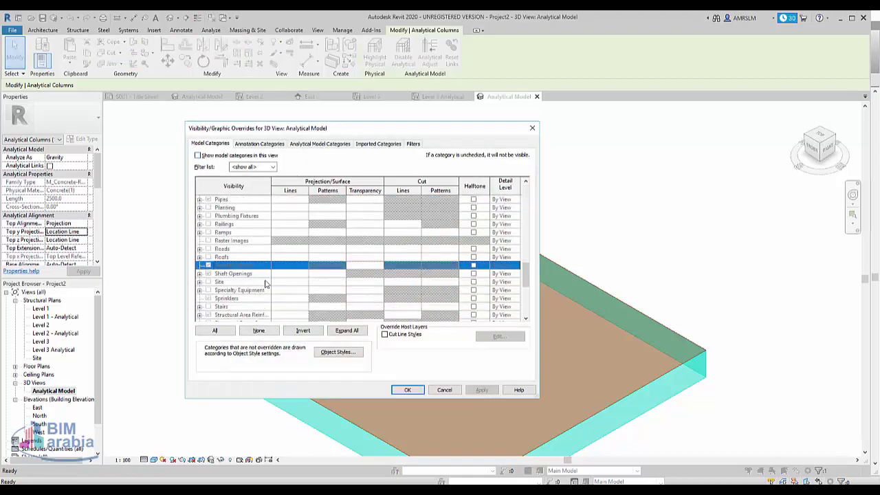
left_click(213, 160)
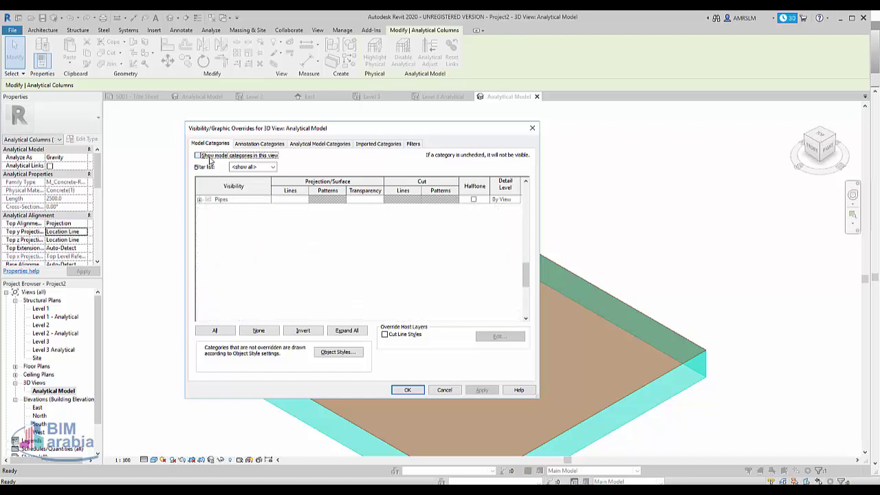
left_click(224, 332)
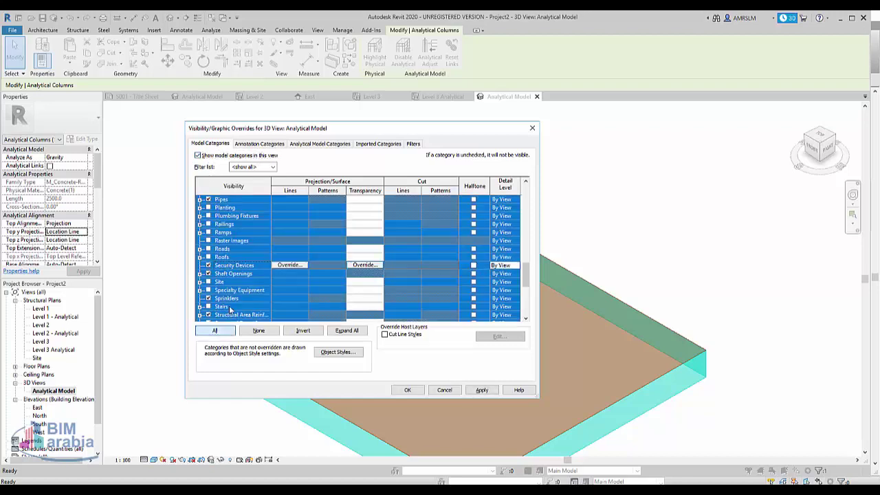
left_click(208, 299)
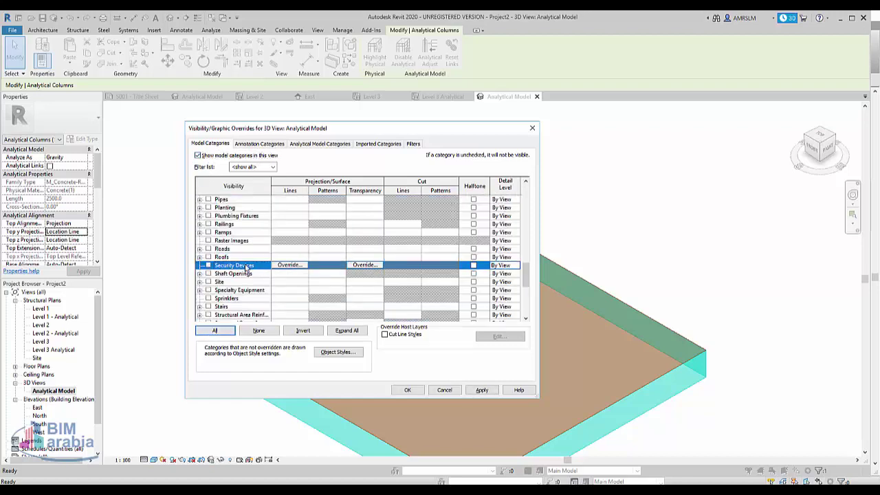
- Re-enable only Structural Columns and apply the visibility settings
scroll(246, 268, "up", 15)
scroll(246, 271, "down", 1)
scroll(247, 275, "down", 2)
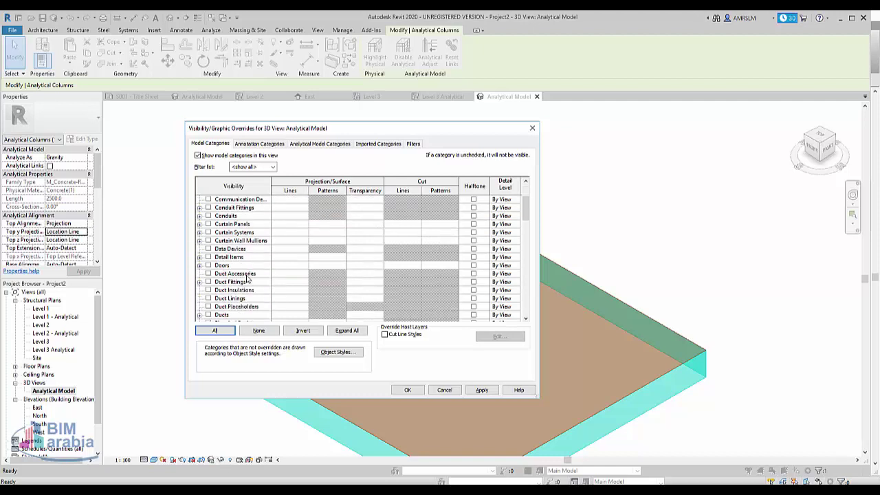
scroll(247, 278, "down", 5)
scroll(248, 279, "down", 3)
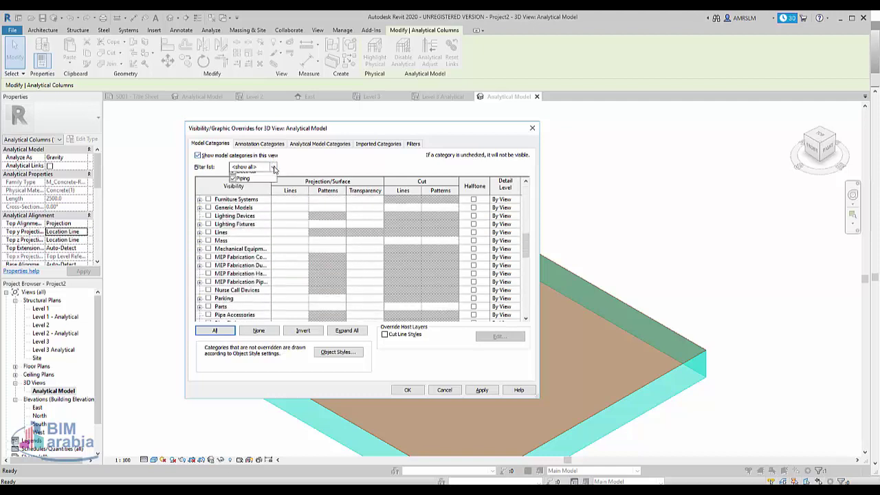
scroll(230, 257, "down", 4)
scroll(233, 258, "down", 1)
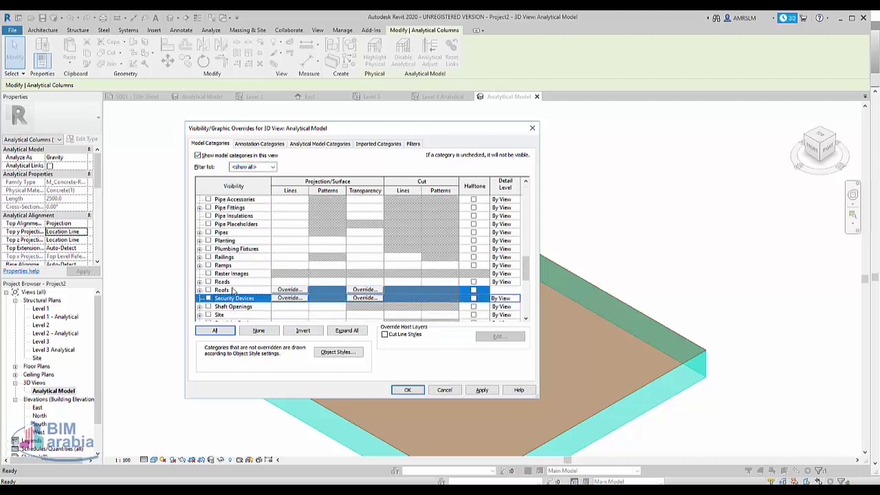
scroll(235, 260, "down", 1)
scroll(240, 263, "down", 1)
scroll(244, 264, "down", 1)
left_click(244, 272)
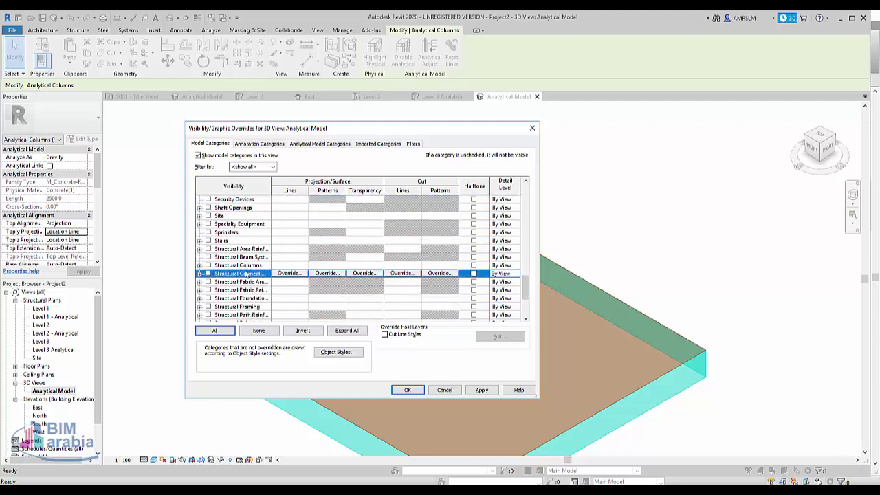
left_click(208, 265)
left_click(482, 389)
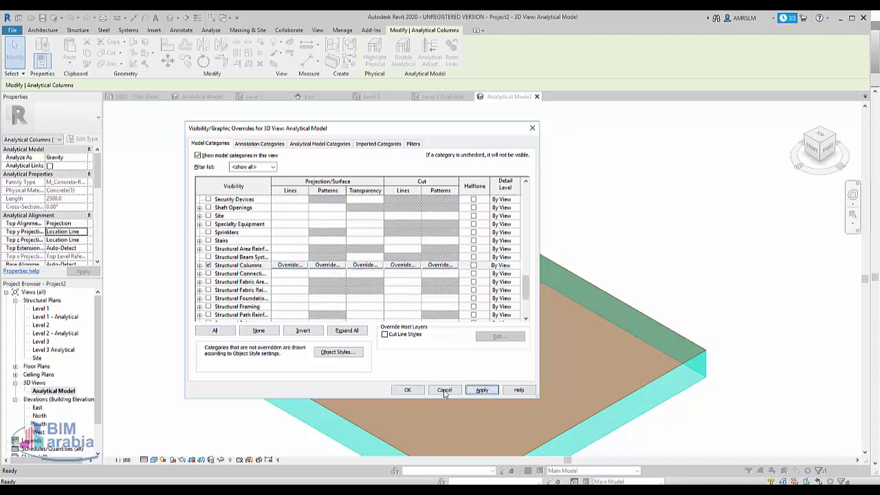
left_click(407, 390)
scroll(482, 224, "up", 3)
scroll(495, 261, "up", 2)
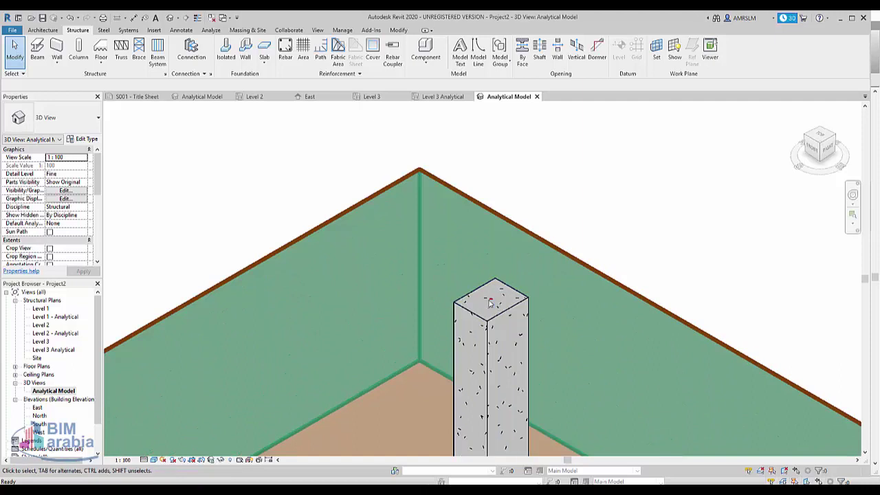
- Select the column's analytical line and set Top y Projection to Left of Element
left_click(524, 307)
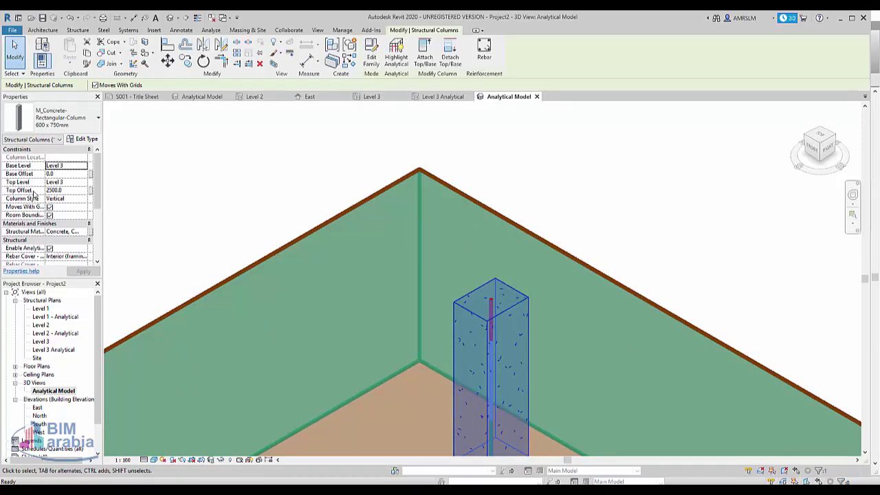
scroll(36, 196, "down", 2)
scroll(41, 196, "down", 2)
scroll(55, 192, "up", 4)
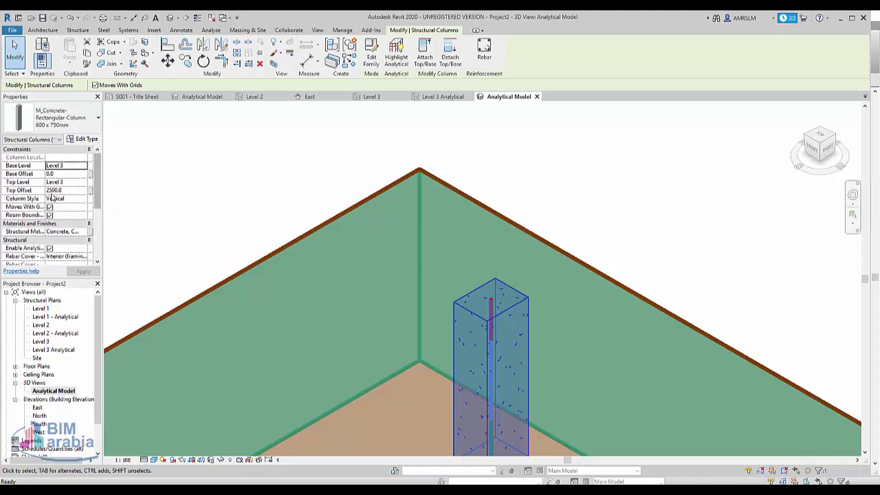
key("Escape")
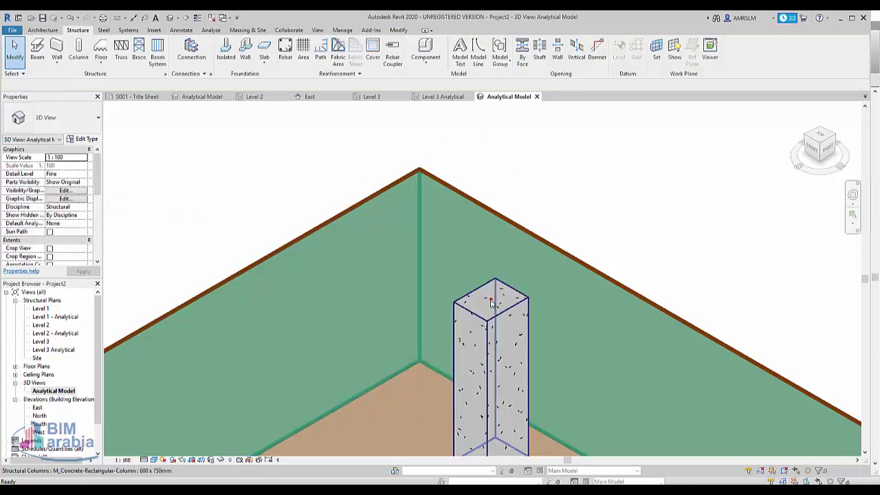
left_click(491, 301)
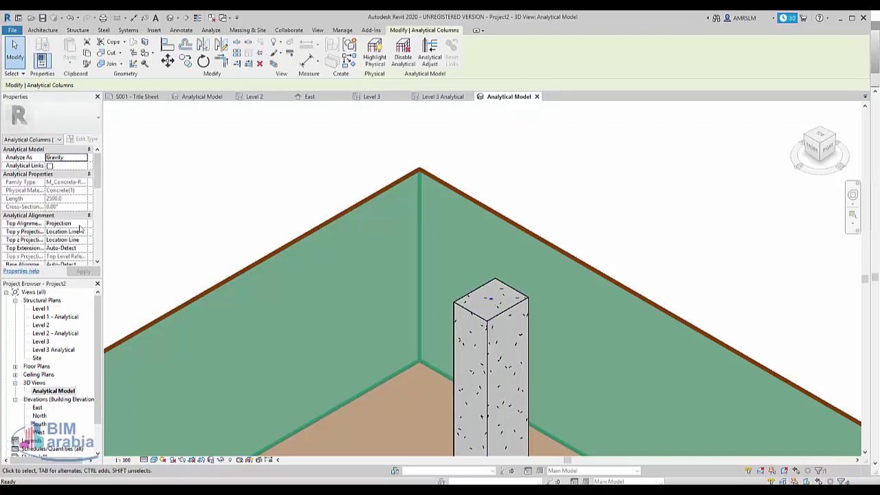
scroll(80, 228, "down", 1)
left_click(81, 215)
left_click(84, 215)
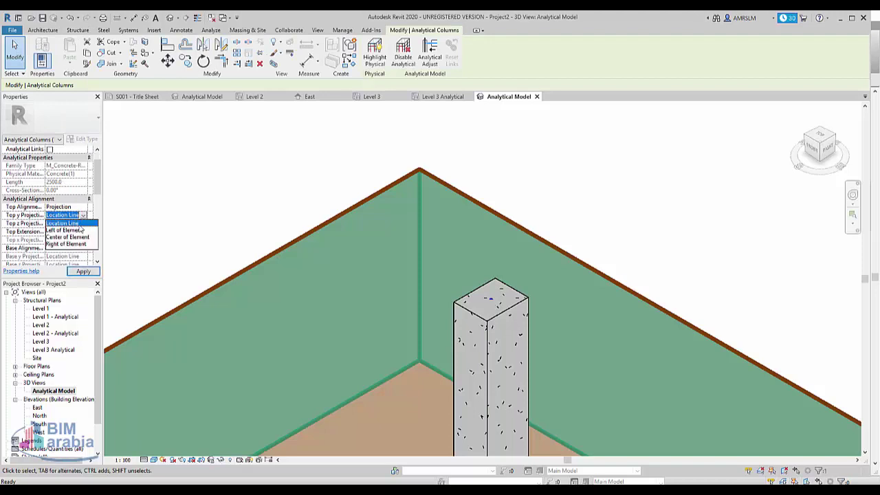
left_click(84, 228)
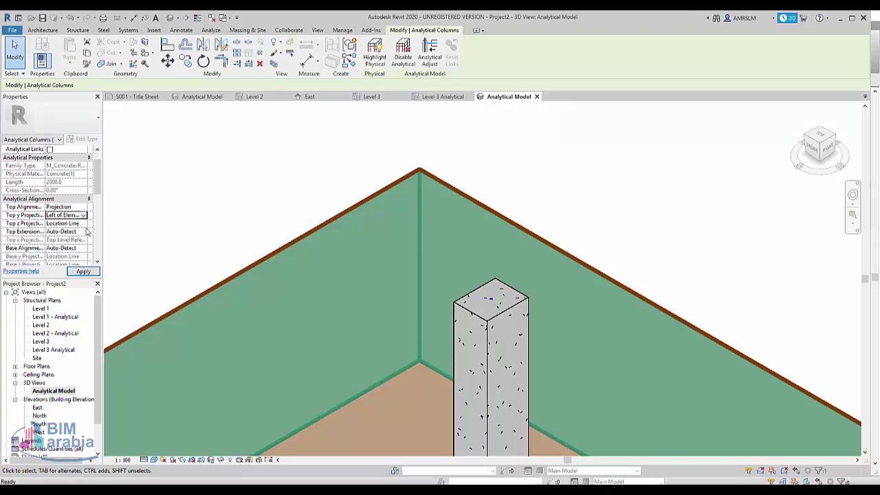
left_click_drag(97, 193, 99, 215)
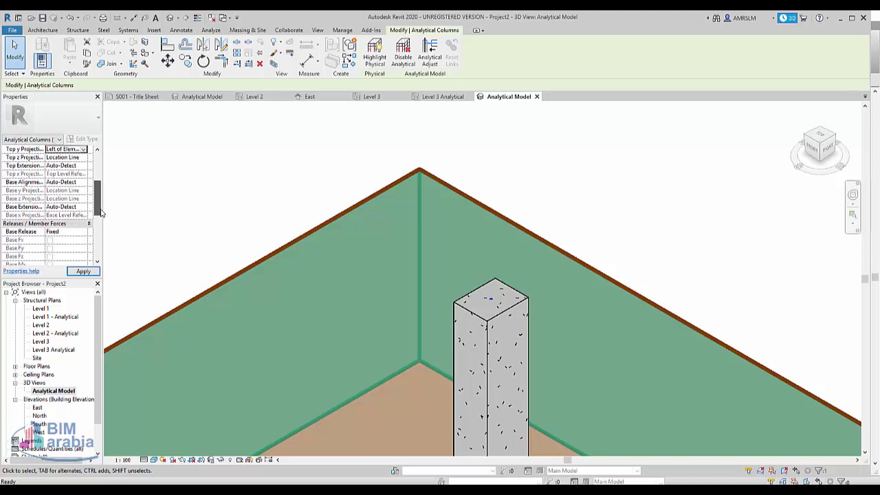
- Set Base Alignment to Projection and Base y Projection to Left of Element
scroll(97, 213, "up", 3)
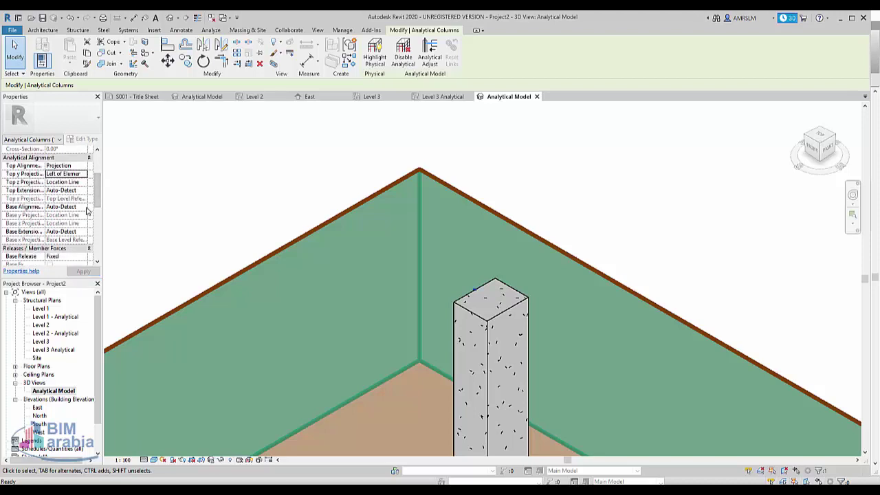
left_click(86, 209)
left_click(62, 222)
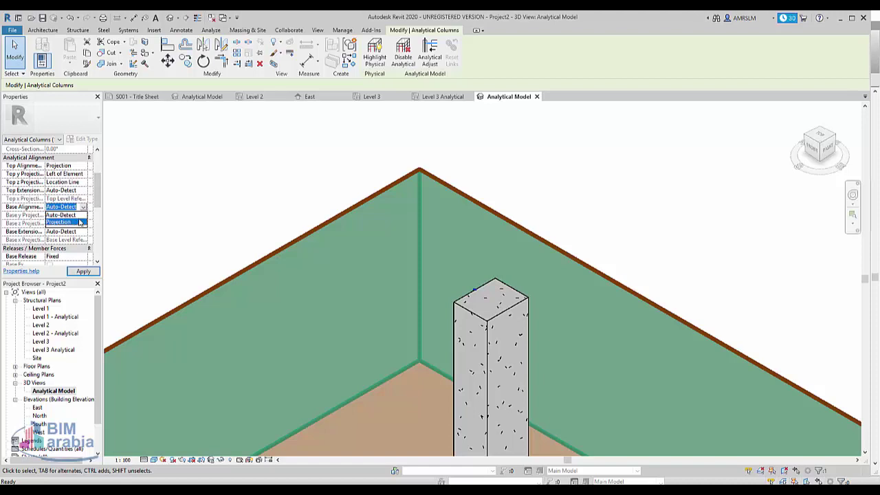
left_click(83, 215)
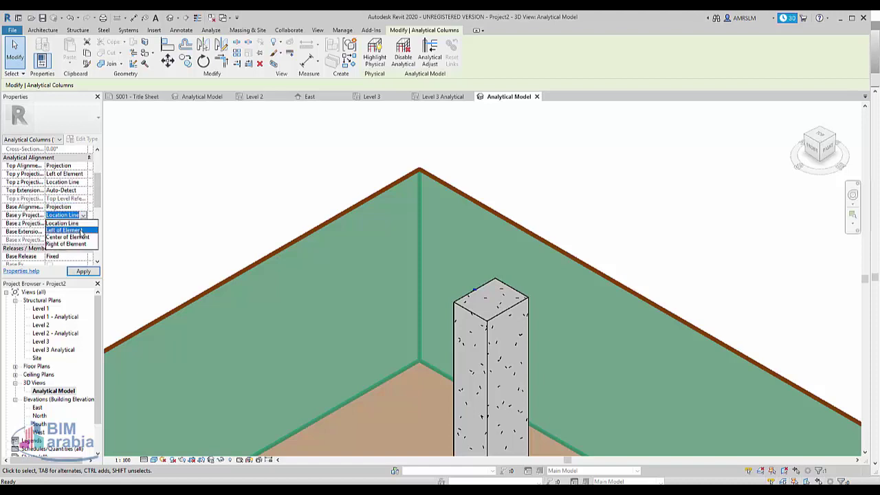
left_click(76, 229)
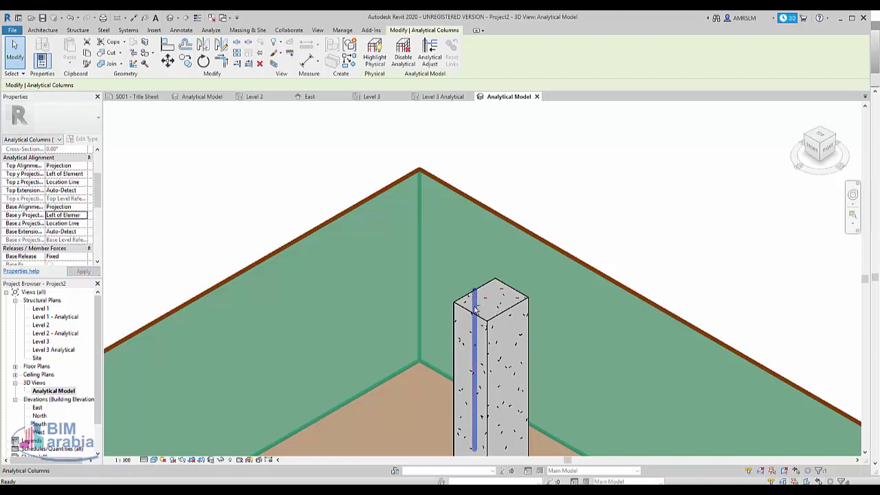
- Set the column's Base Extension to Projection, trying Level 2 before restoring Base x Projection to Base Level Reference
middle_click_drag(481, 308, 468, 278, "shift")
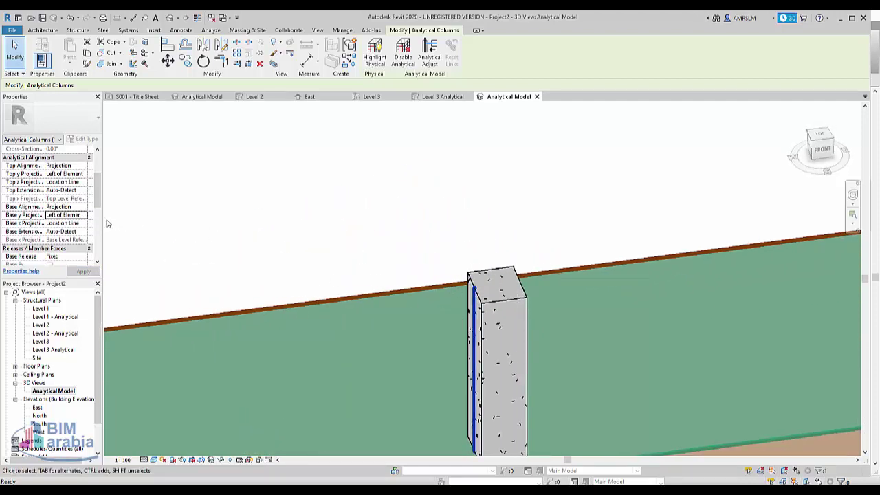
left_click(83, 233)
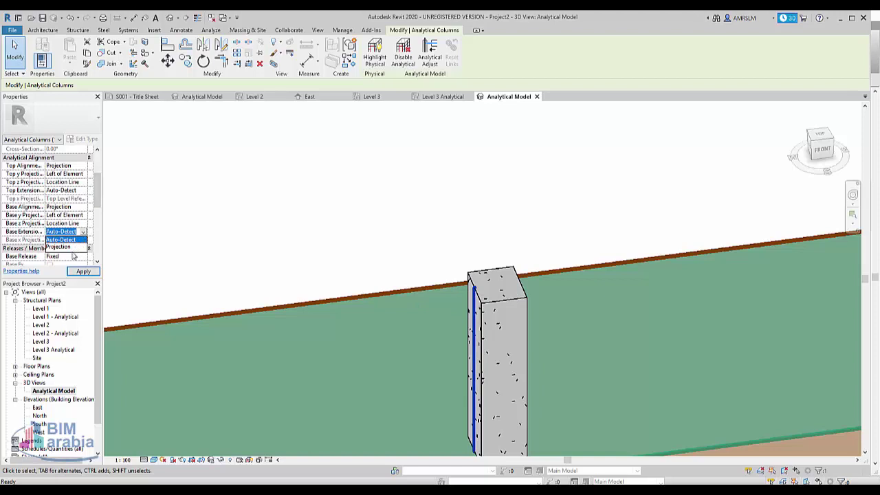
left_click(60, 247)
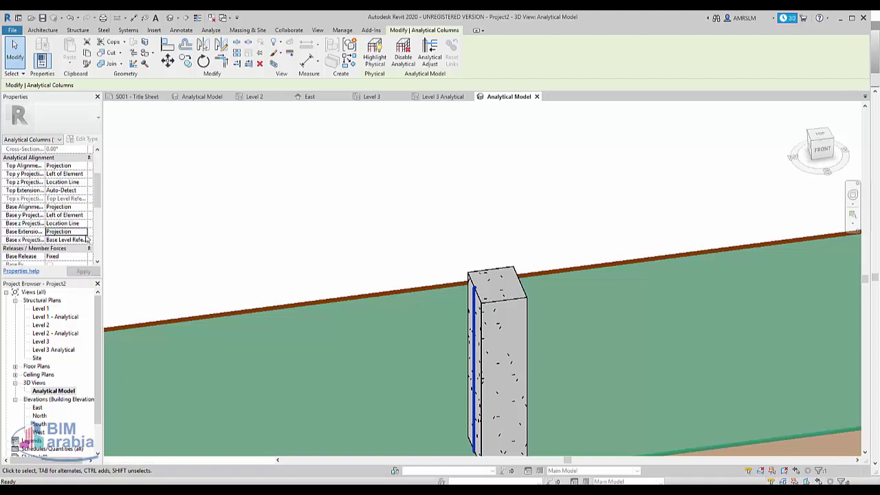
left_click(86, 239)
left_click(83, 239)
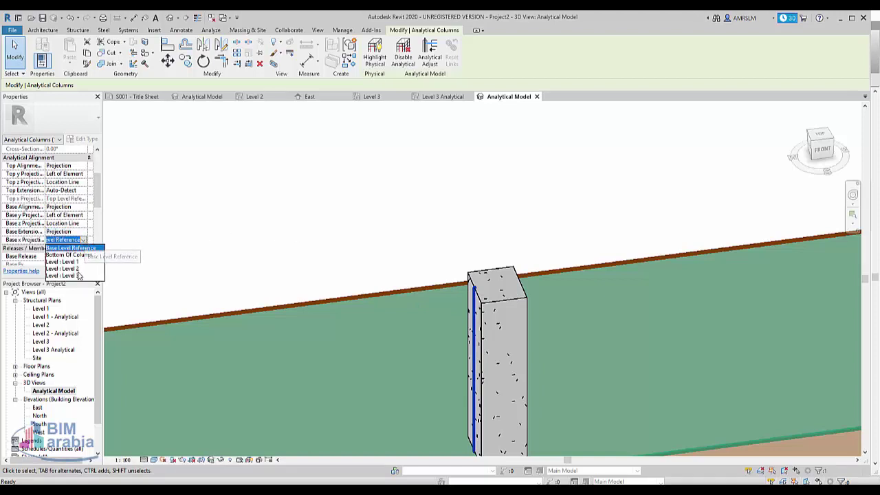
left_click(75, 268)
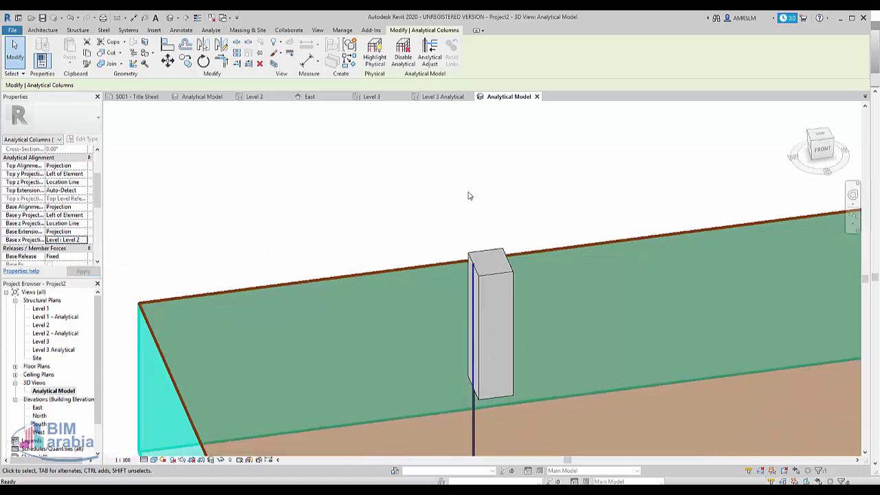
scroll(469, 196, "down", 1)
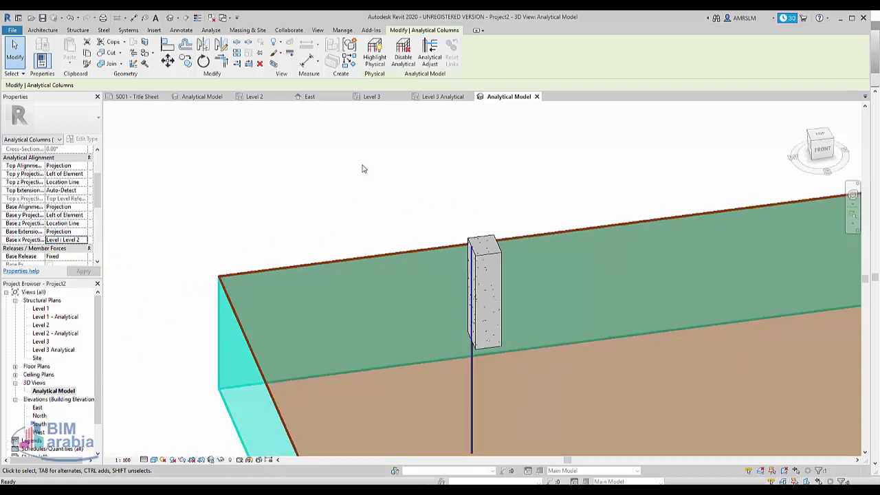
scroll(364, 168, "down", 1)
left_click(84, 239)
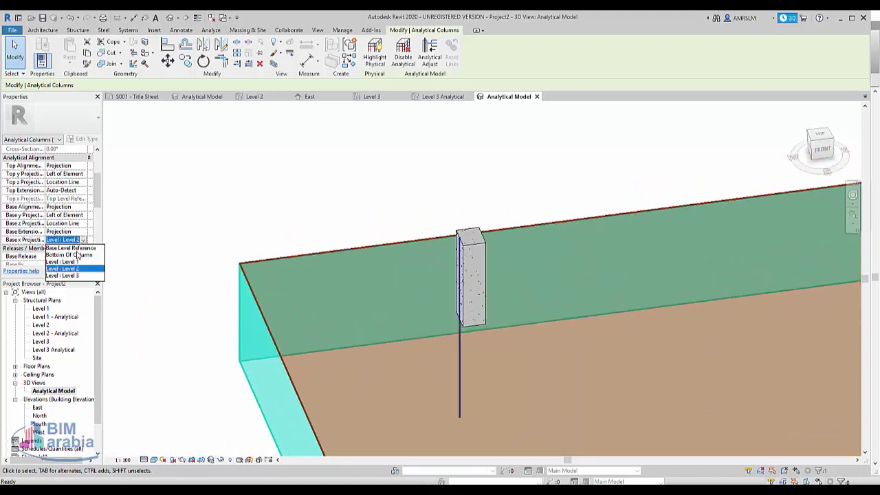
left_click(72, 248)
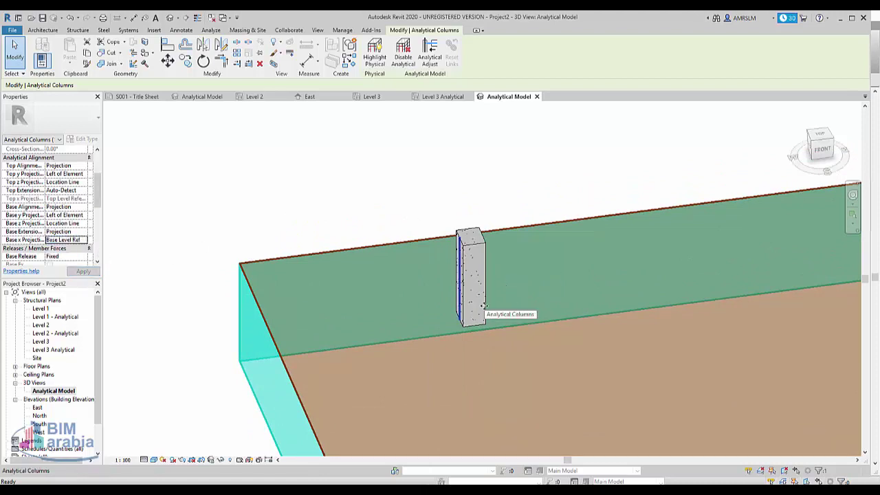
left_click(295, 204)
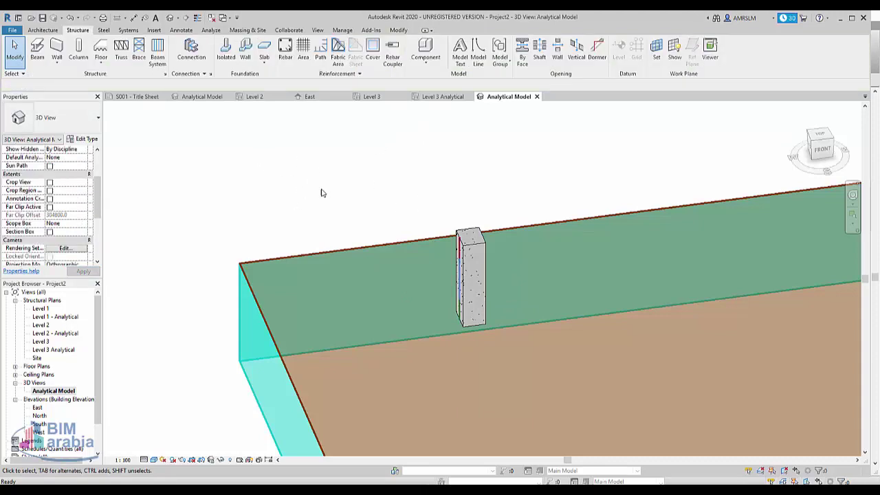
scroll(223, 178, "down", 1)
scroll(222, 178, "down", 2)
scroll(222, 178, "down", 2)
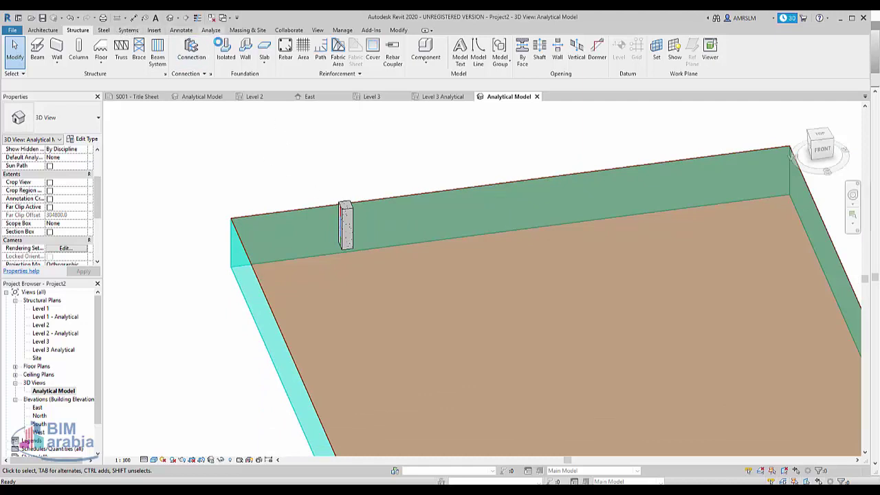
left_click(211, 30)
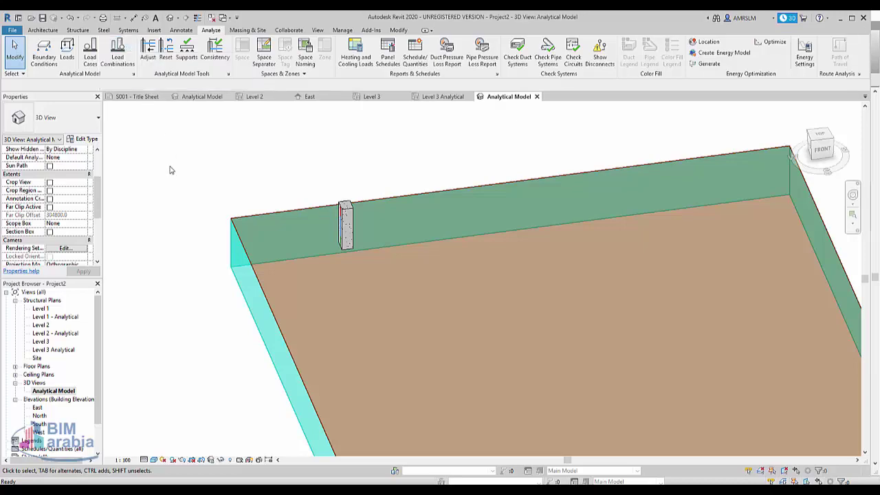
- Open the Structural Settings Load Cases list and select the DL1 row
left_click(91, 53)
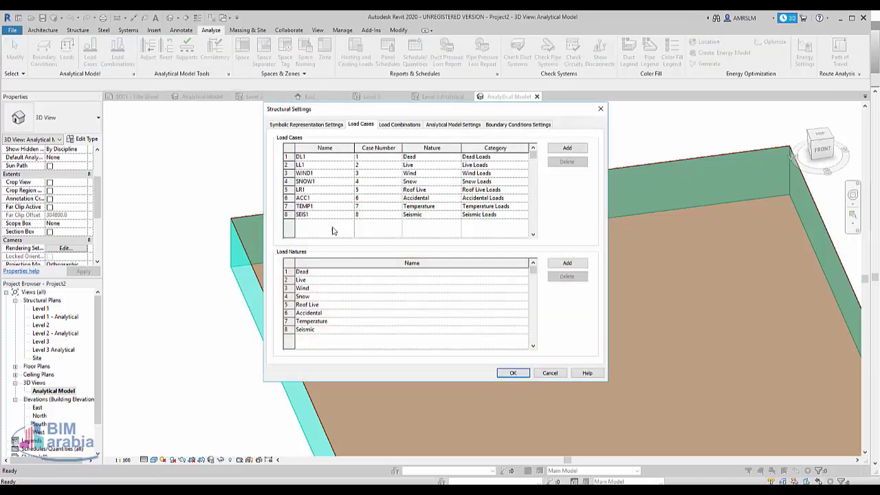
left_click(290, 157)
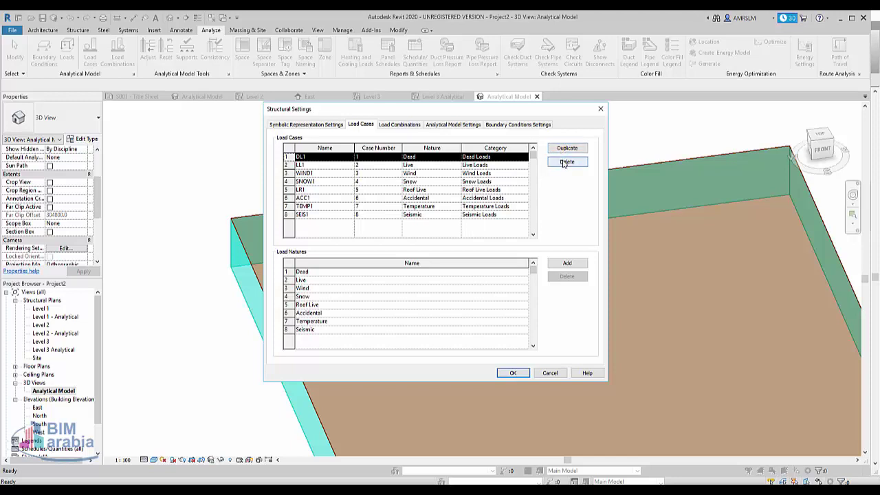
- Duplicate SEIS1 into a new load case 'e' with Live nature and Live Loads category
left_click(293, 215)
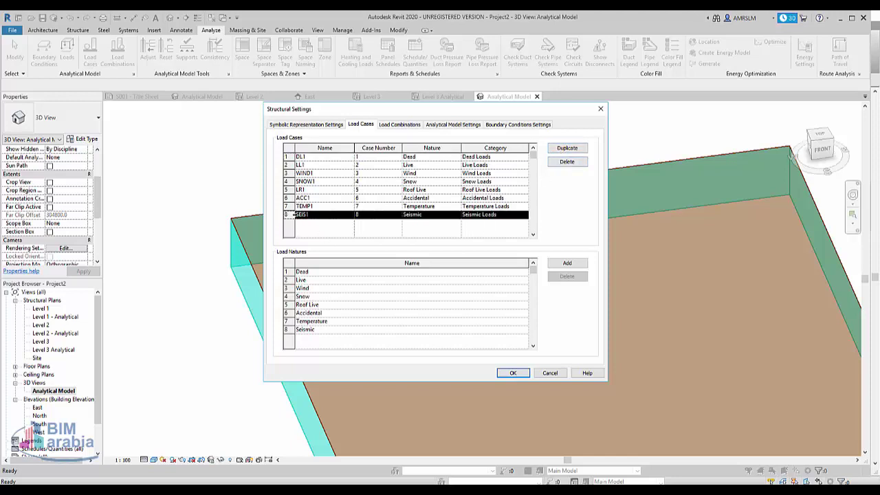
left_click(567, 147)
left_click(335, 224)
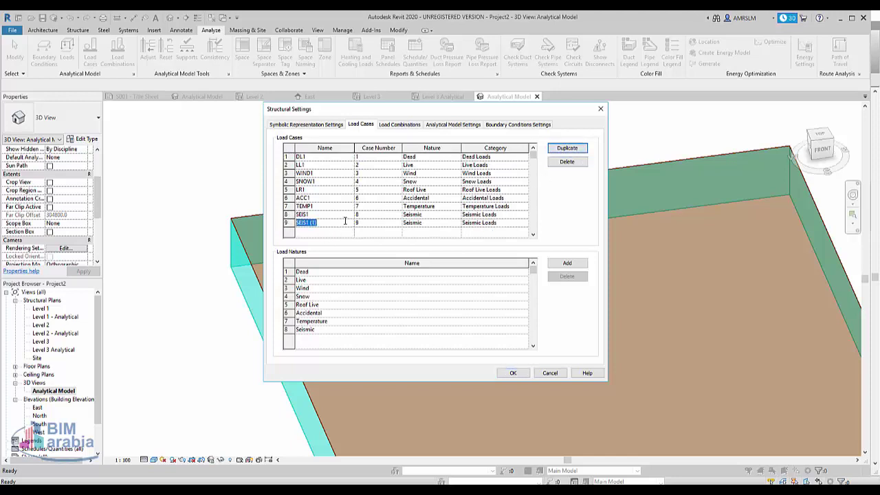
type("e")
left_click(454, 222)
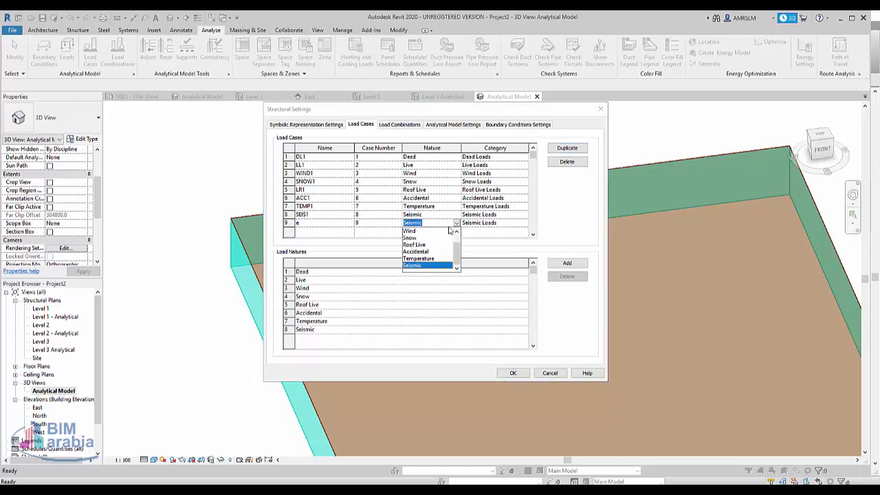
scroll(443, 252, "up", 1)
left_click(427, 238)
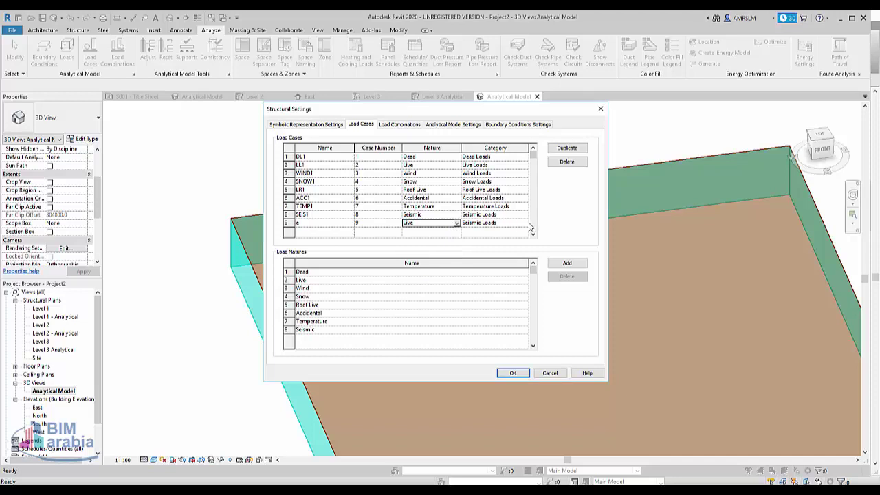
left_click(524, 223)
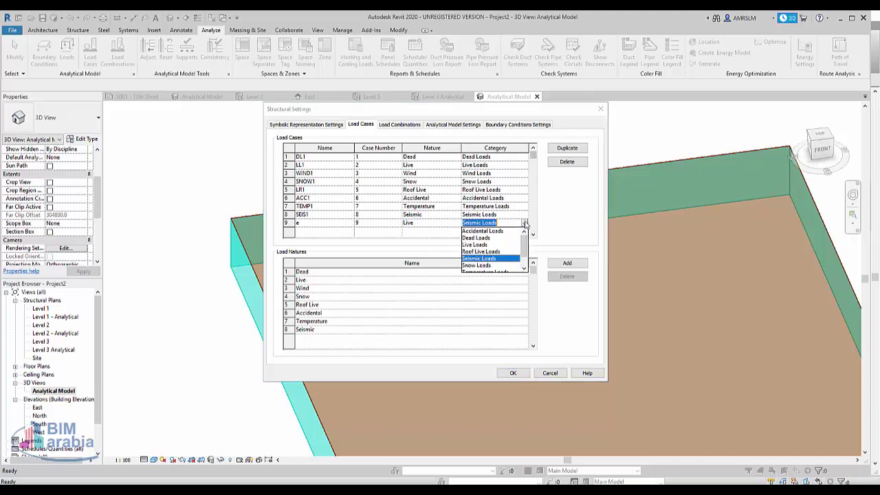
left_click(478, 245)
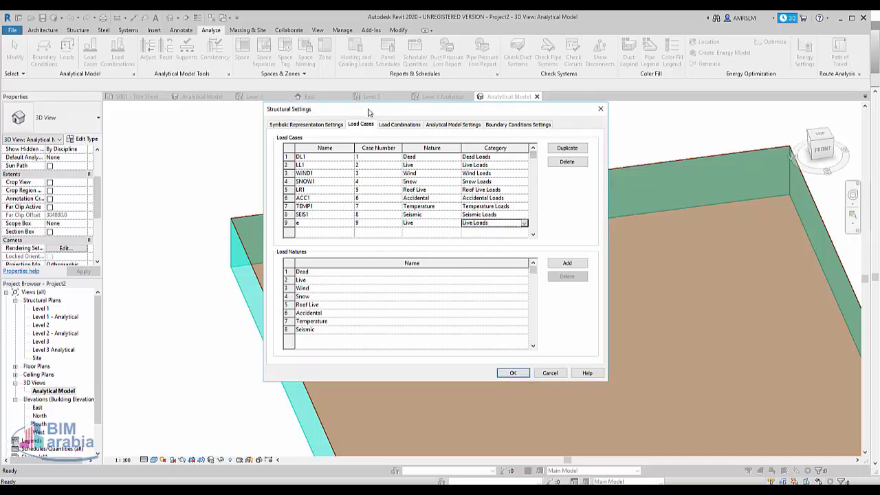
left_click(400, 124)
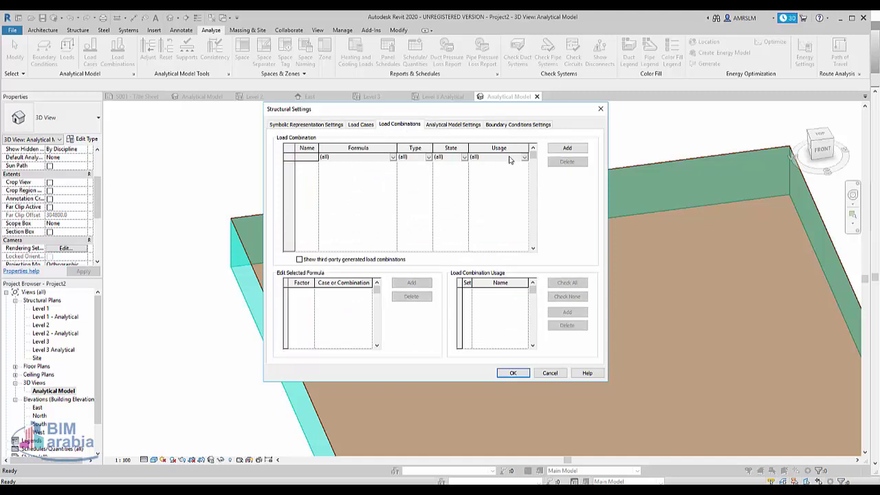
- Add a new load combination whose first formula term is 1.2 × LL1
left_click(566, 149)
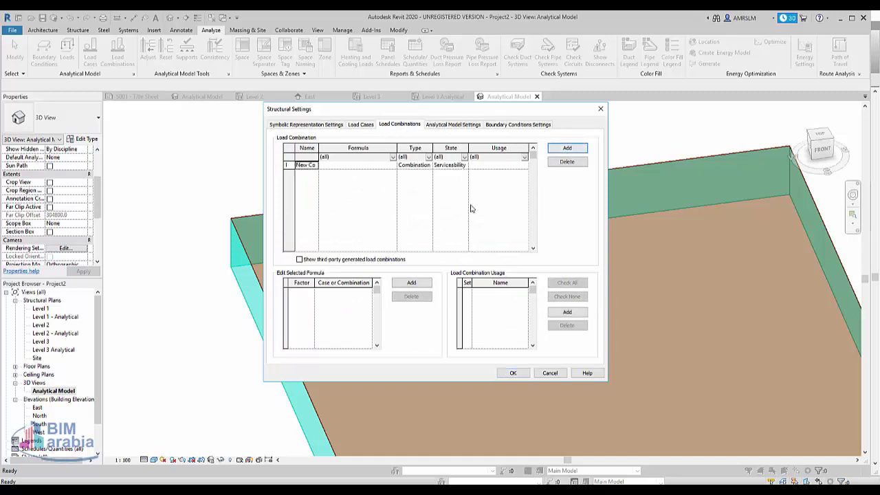
left_click(385, 168)
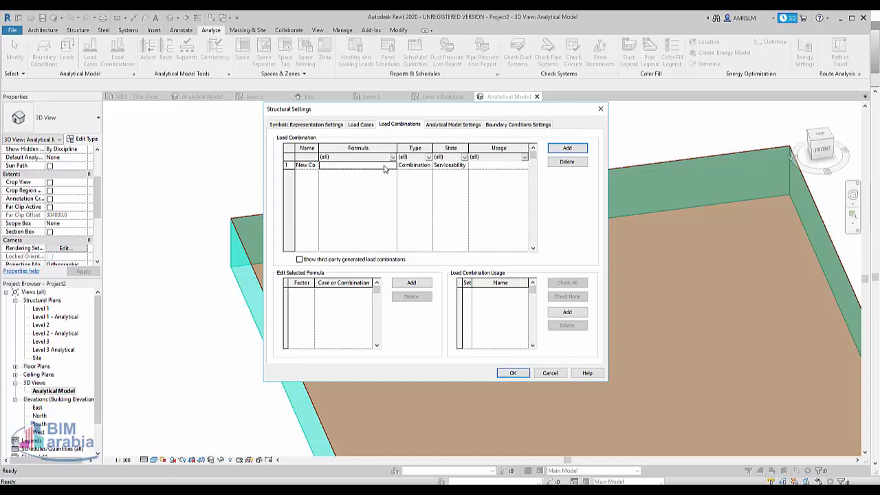
left_click(411, 283)
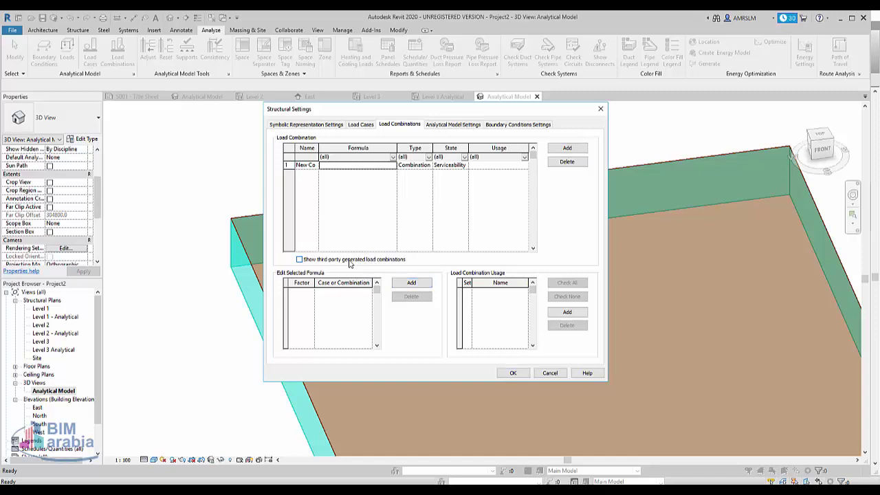
left_click(349, 262)
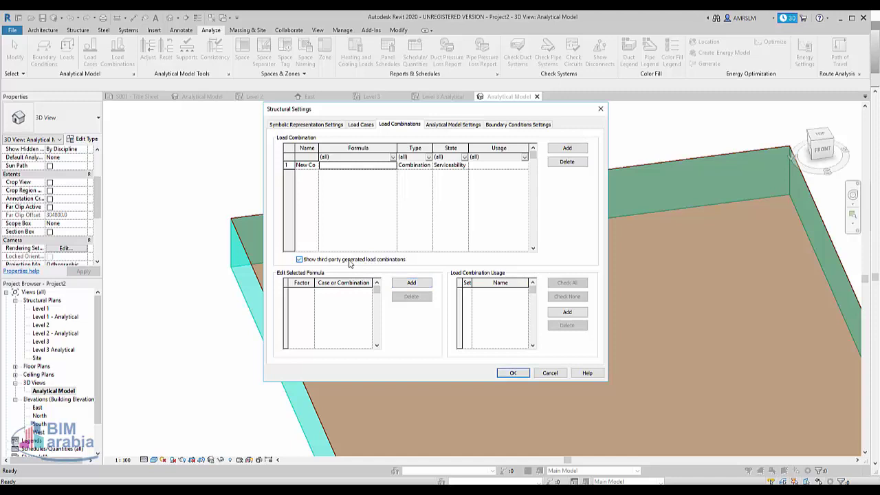
left_click(411, 282)
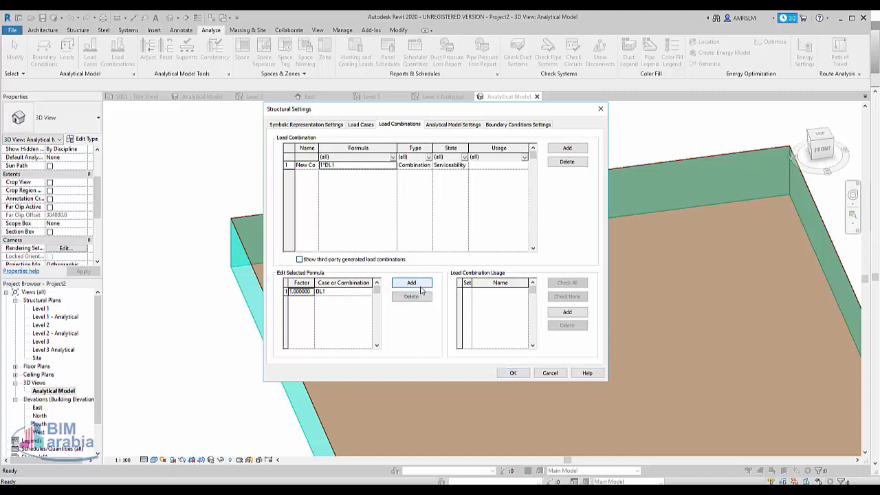
left_click(313, 293)
type("1.2")
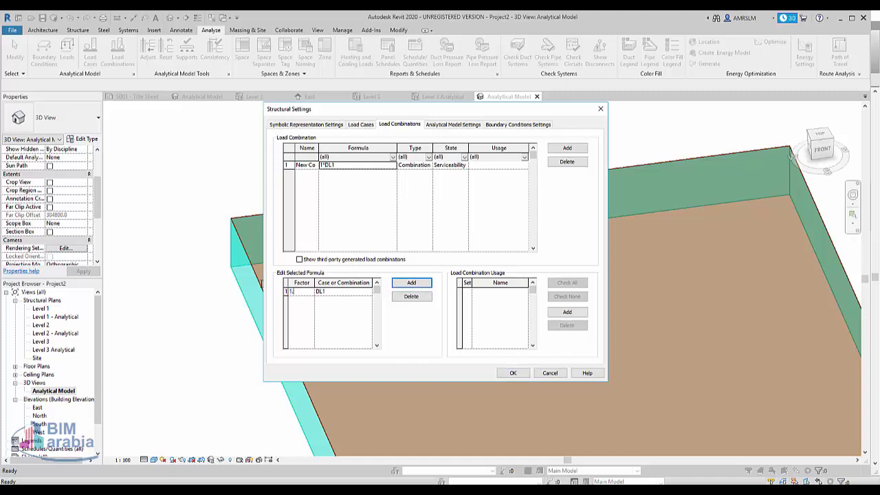
left_click(340, 291)
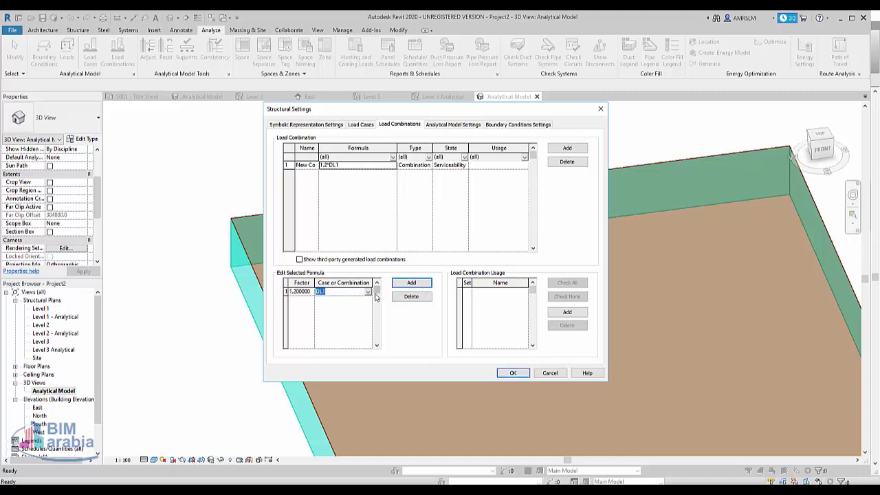
left_click(368, 291)
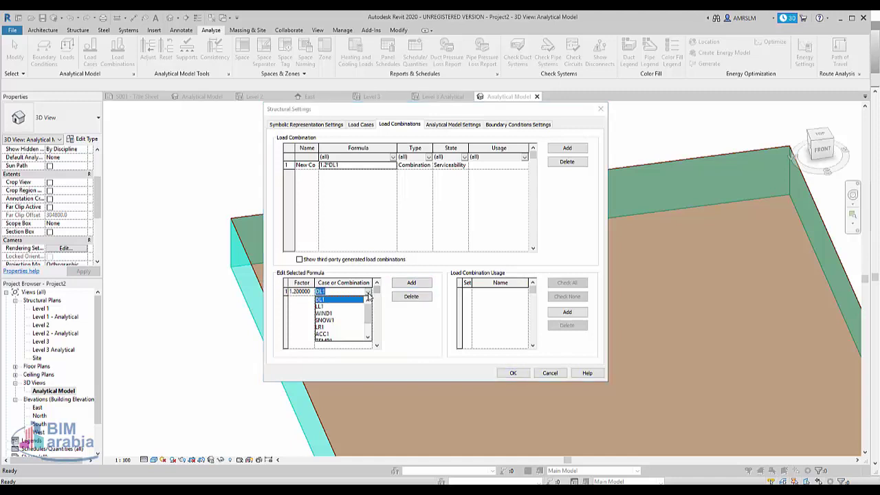
left_click(326, 312)
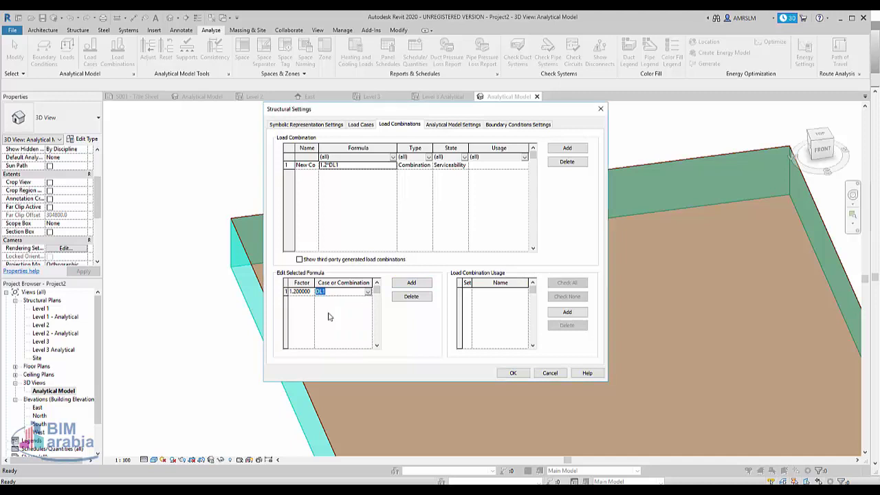
left_click(368, 293)
left_click(318, 307)
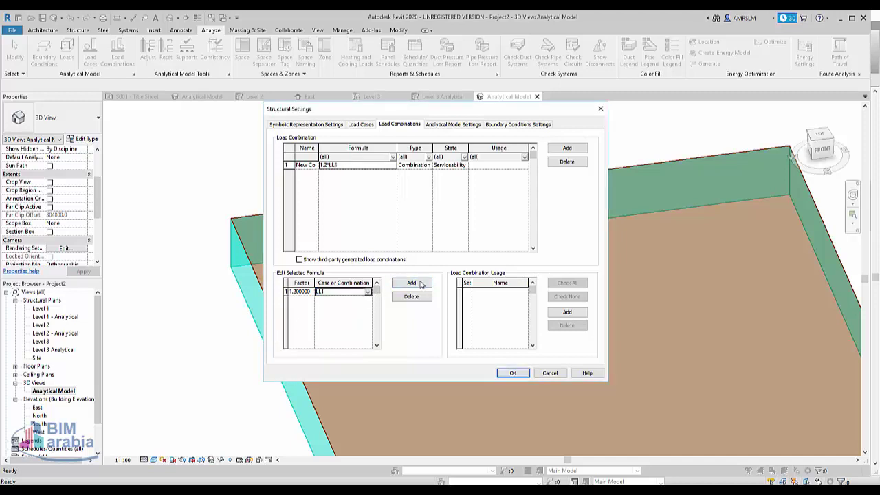
- Add a second formula term of 0.9 × DL1
left_click(411, 283)
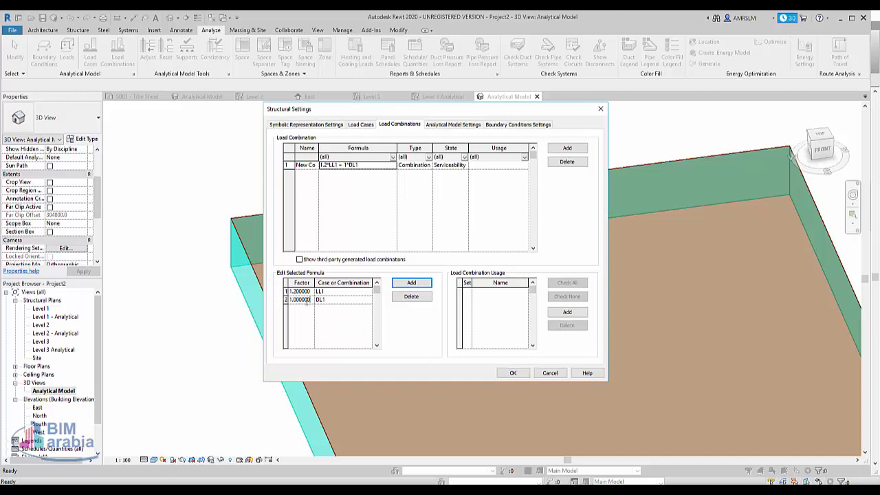
left_click_drag(307, 301, 272, 296)
type("1")
left_click(344, 299)
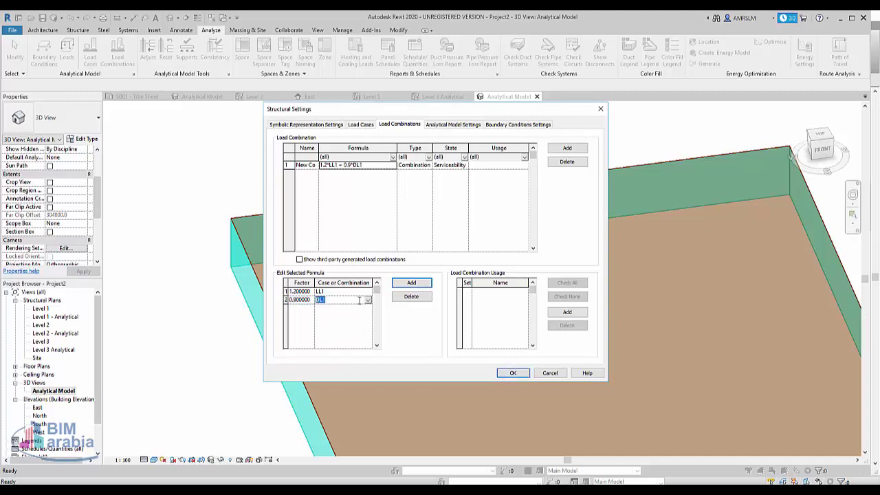
left_click(368, 300)
left_click(340, 308)
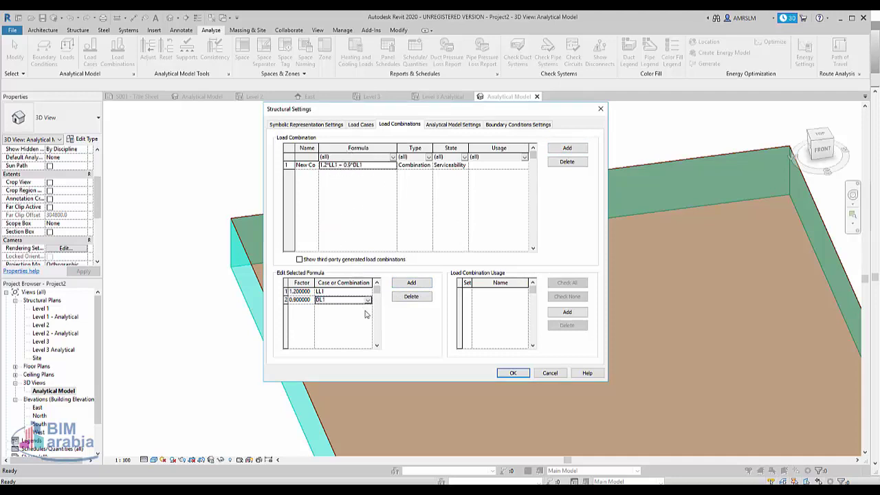
- Keep the combination type as Combination and confirm the structural settings
left_click(427, 166)
left_click(427, 165)
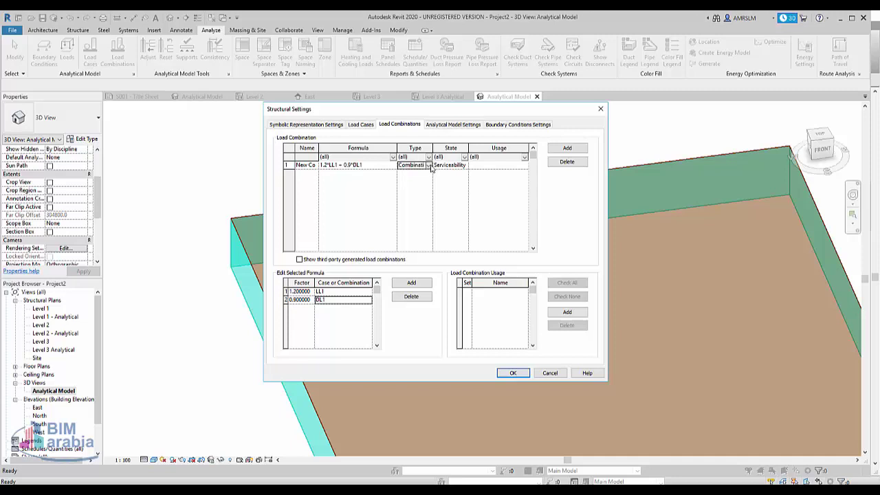
left_click(429, 165)
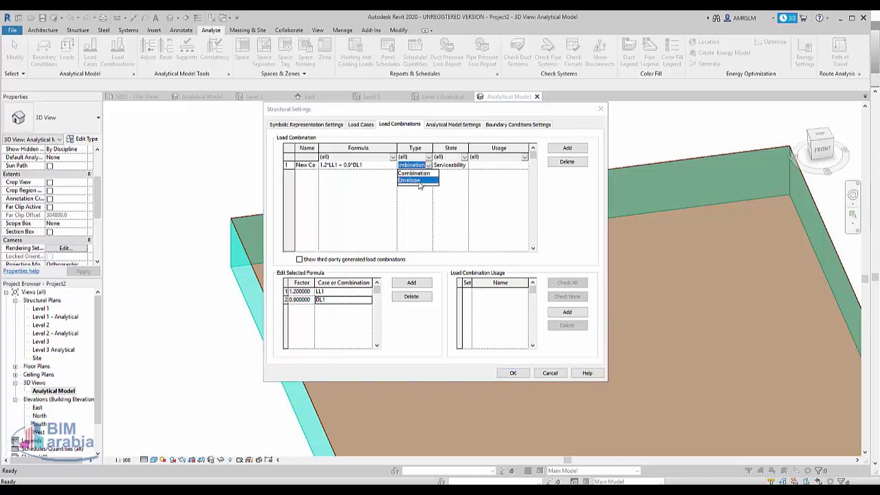
left_click(413, 173)
left_click(427, 165)
left_click(414, 173)
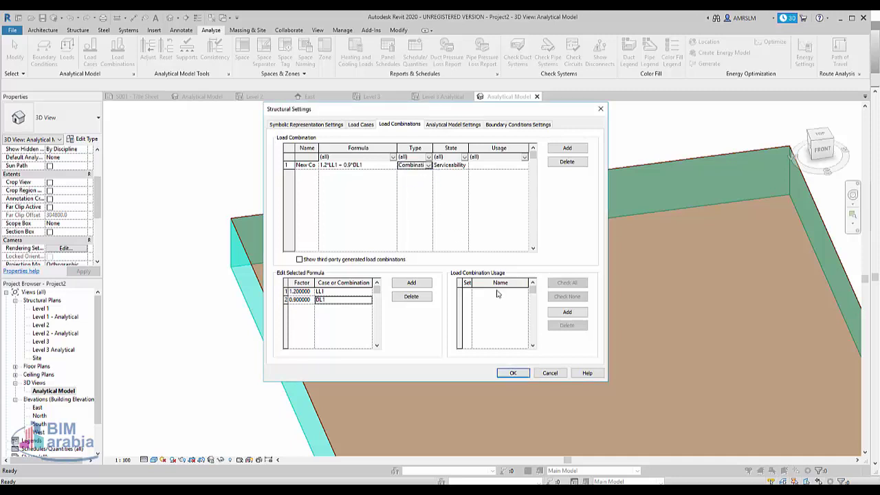
left_click(513, 373)
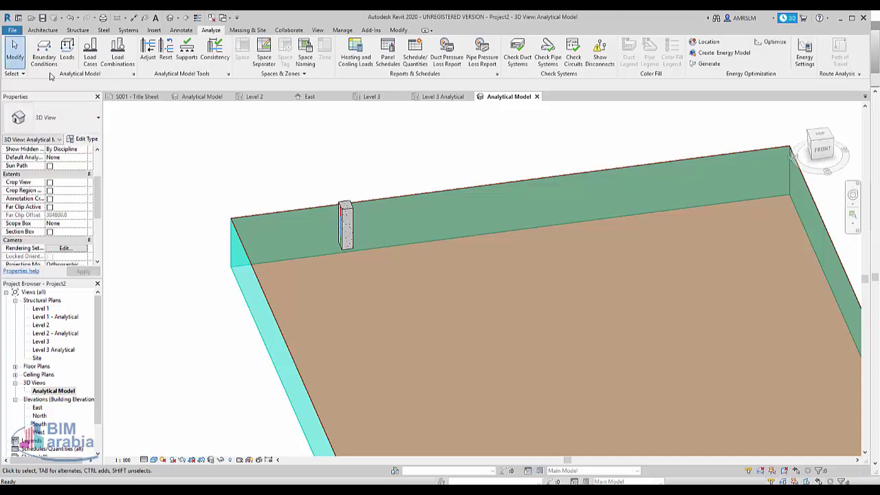
- Place -1.00 kN Fz point loads on the floor and on top of the column
left_click(76, 59)
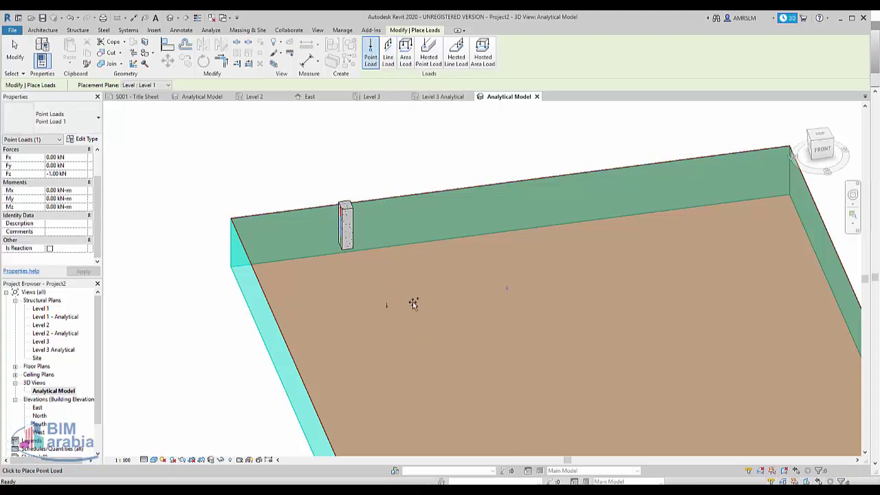
scroll(409, 306, "up", 3)
left_click(403, 314)
scroll(365, 303, "down", 3)
middle_click_drag(353, 295, 338, 167, "shift")
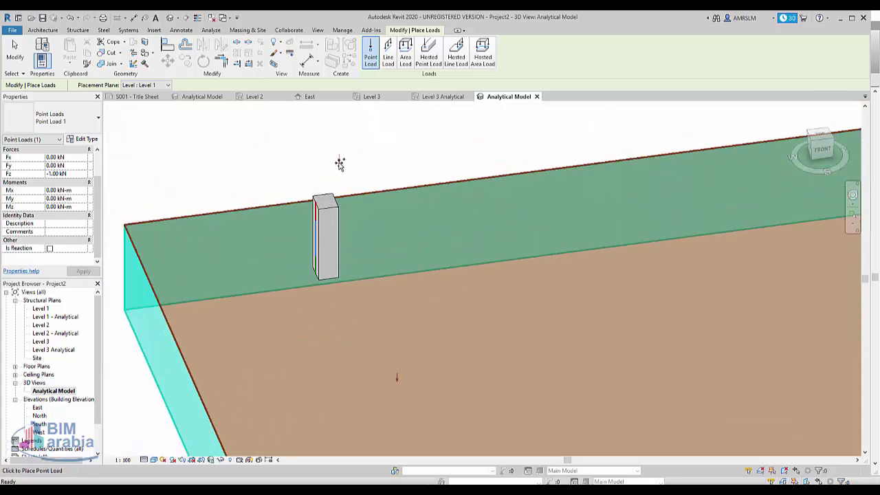
scroll(314, 213, "up", 2)
scroll(325, 215, "up", 2)
left_click(325, 215)
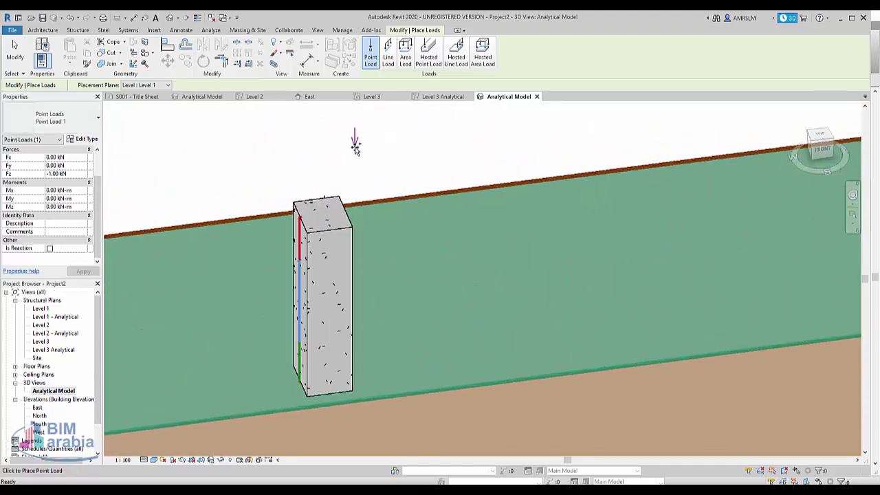
scroll(333, 169, "down", 3)
mouse_move(369, 97)
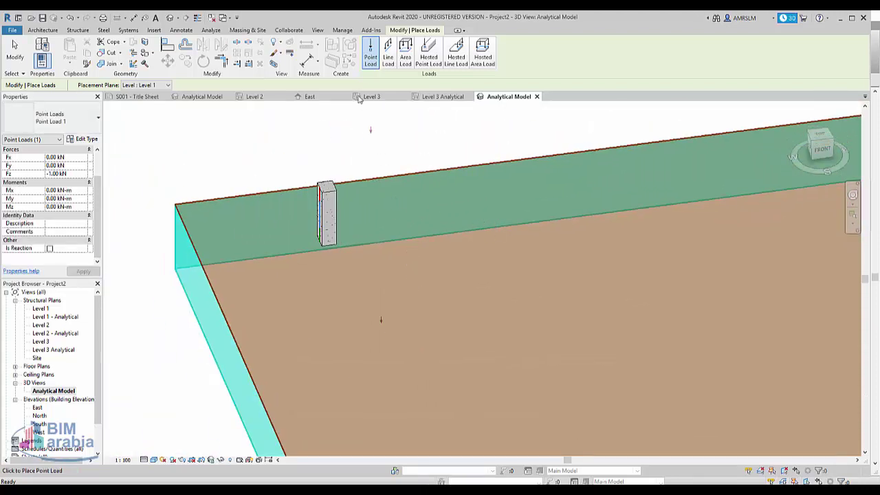
- Add a line load along the slab's back edge between its two corners
left_click(388, 53)
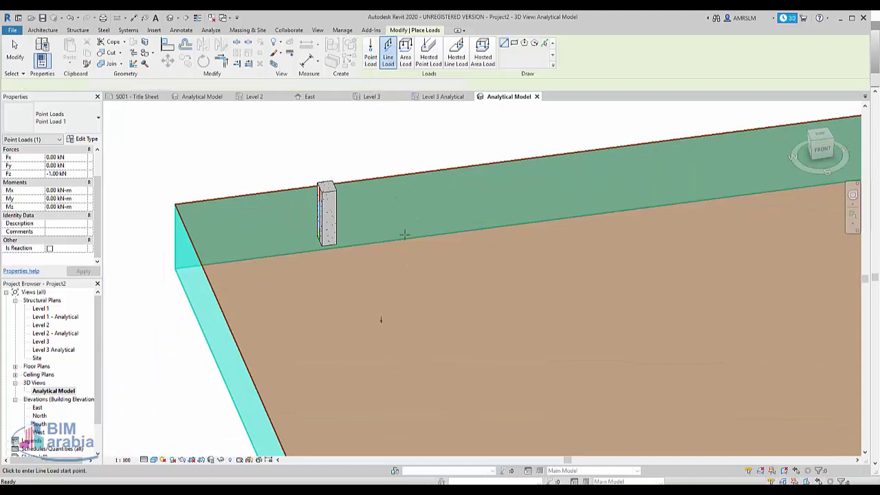
left_click(176, 271)
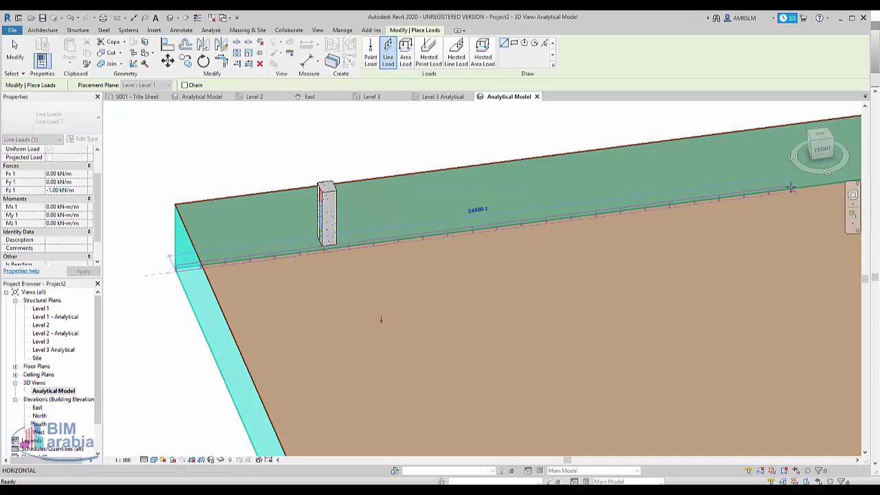
middle_click_drag(775, 188, 573, 291)
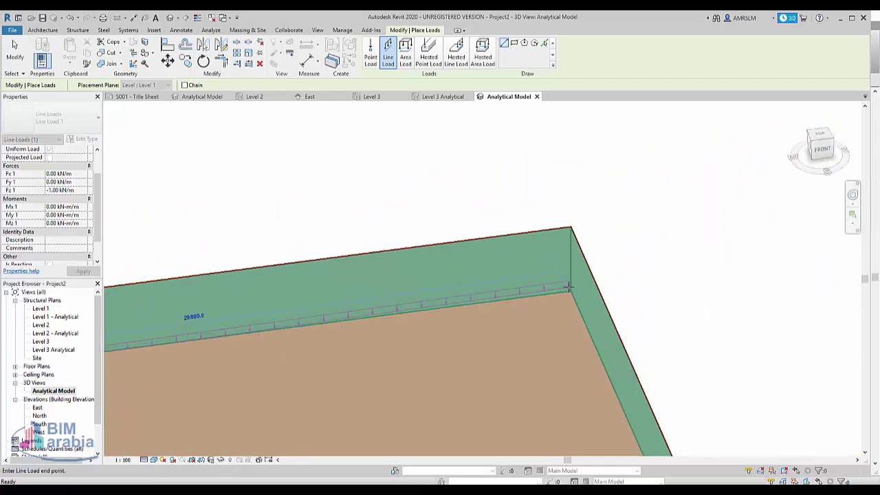
left_click(572, 291)
scroll(617, 167, "down", 3)
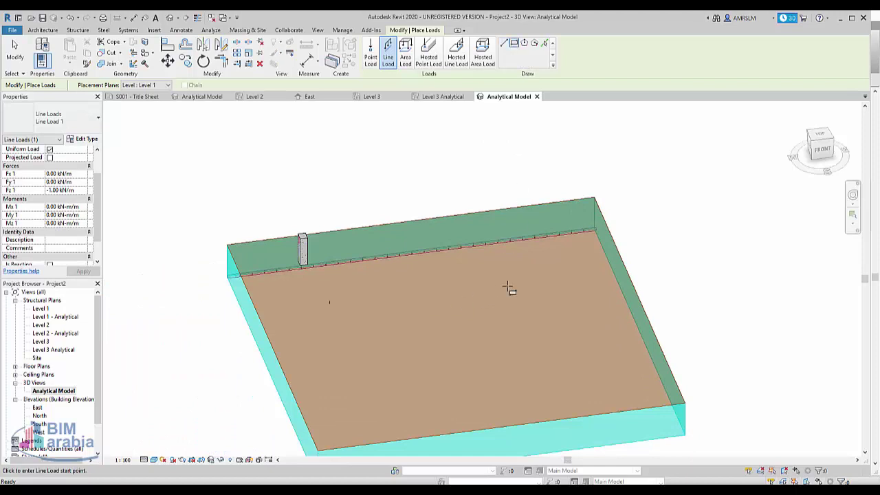
- Draw a rectangular loop of -1.00 kN/m line loads on the floor
left_click(313, 328)
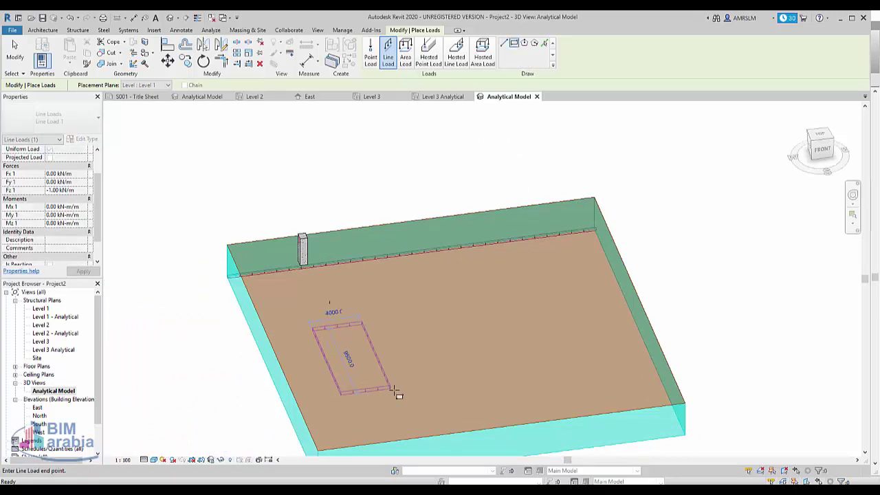
left_click(398, 395)
key("Escape")
key("Escape")
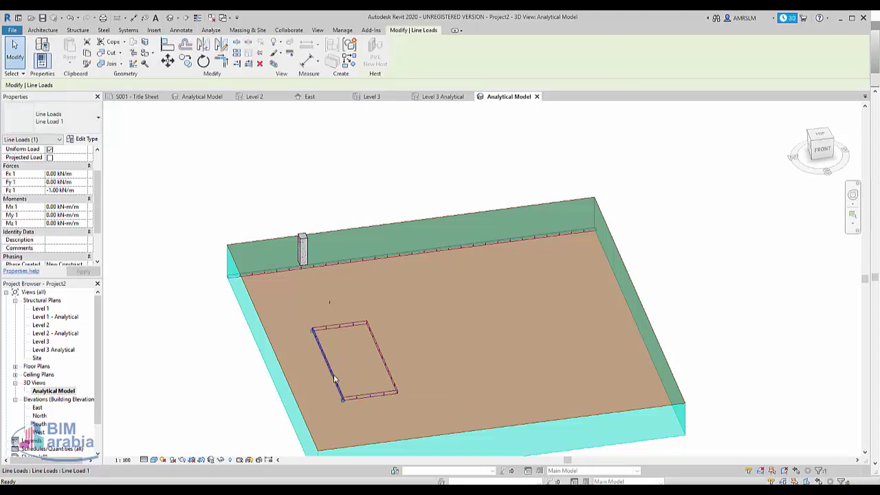
key("Escape")
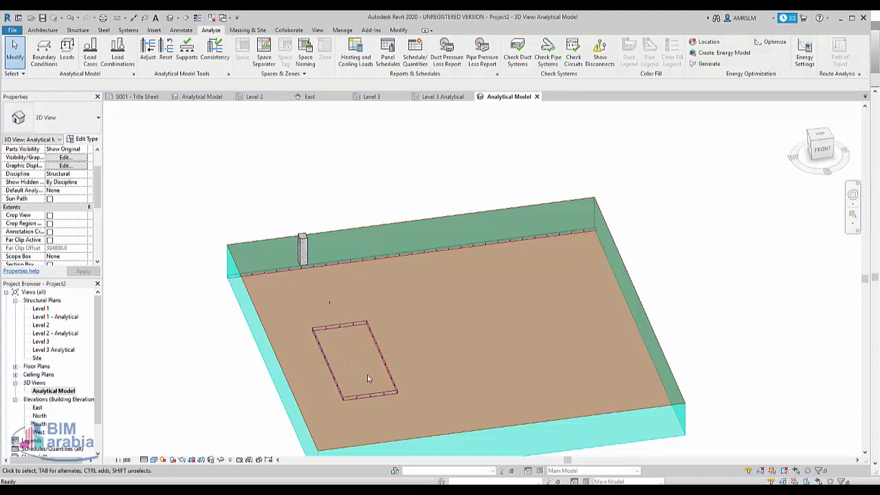
- Sketch a rectangular -1.00 kN/m² area load boundary on the right part of the floor
left_click(68, 55)
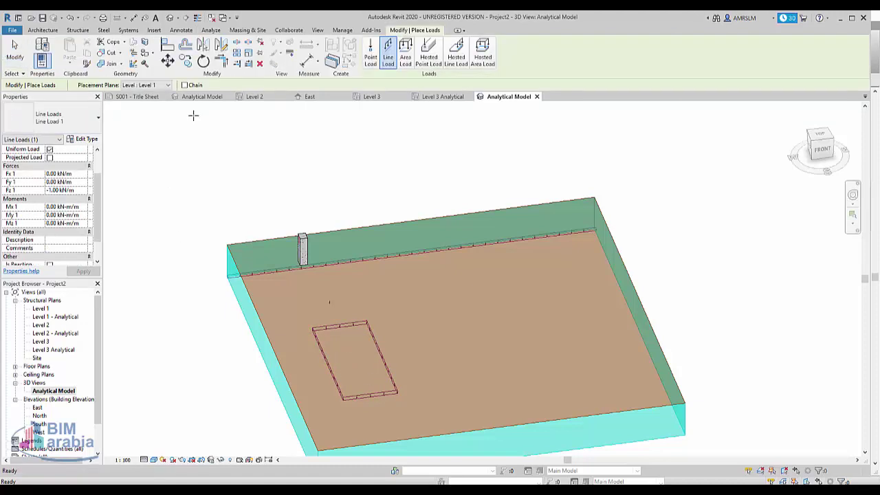
left_click(405, 58)
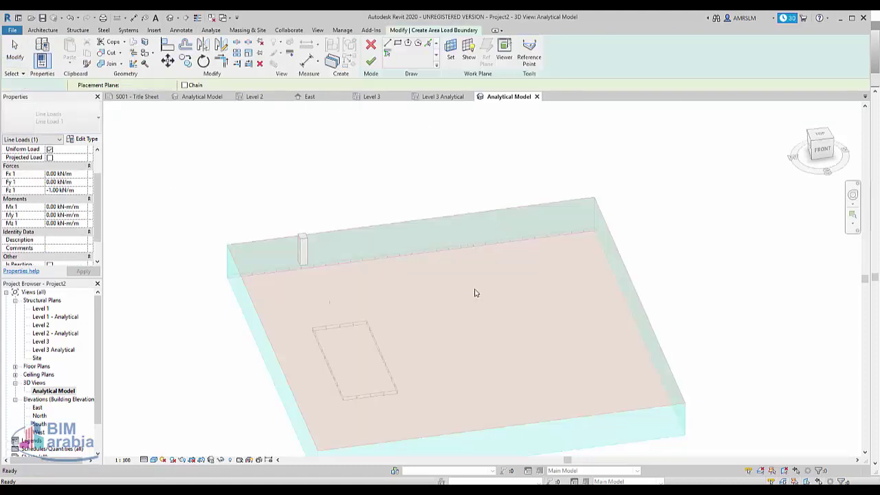
left_click(398, 43)
left_click(465, 309)
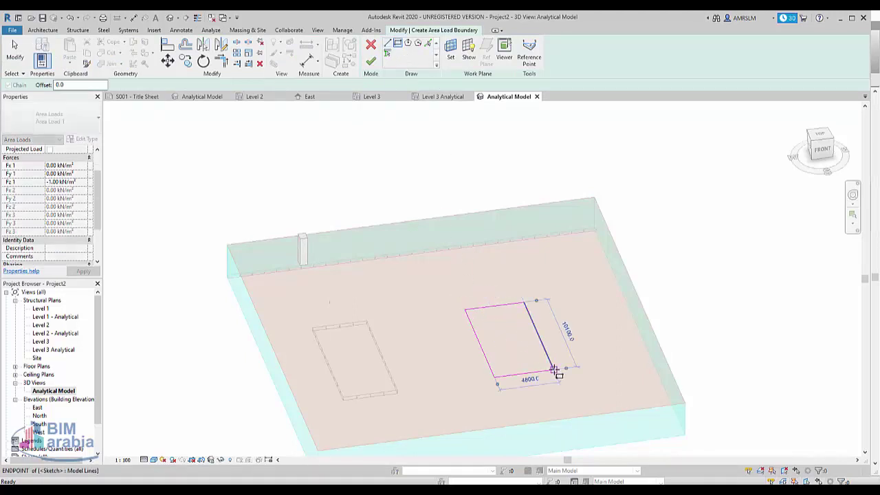
left_click(555, 371)
left_click(371, 61)
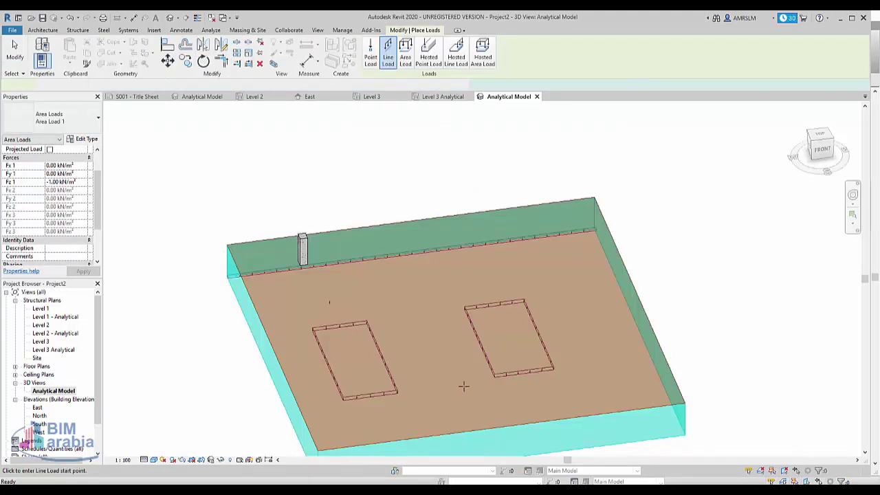
- Select the new area load to check it, then deselect it and return to the load tools
scroll(464, 386, "up", 2)
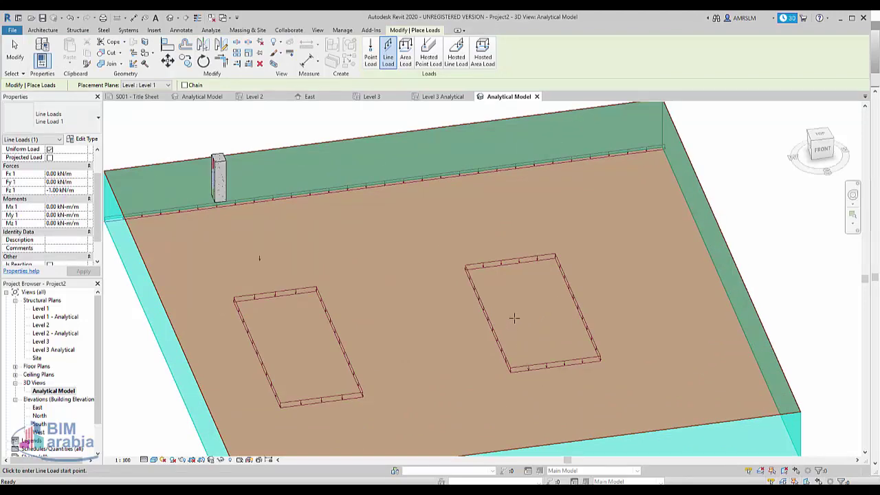
key("Escape")
left_click(548, 322)
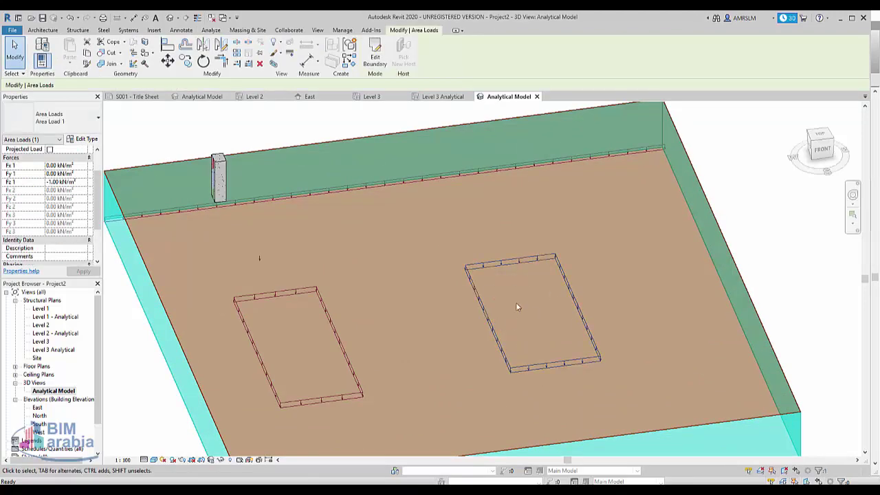
left_click(771, 175)
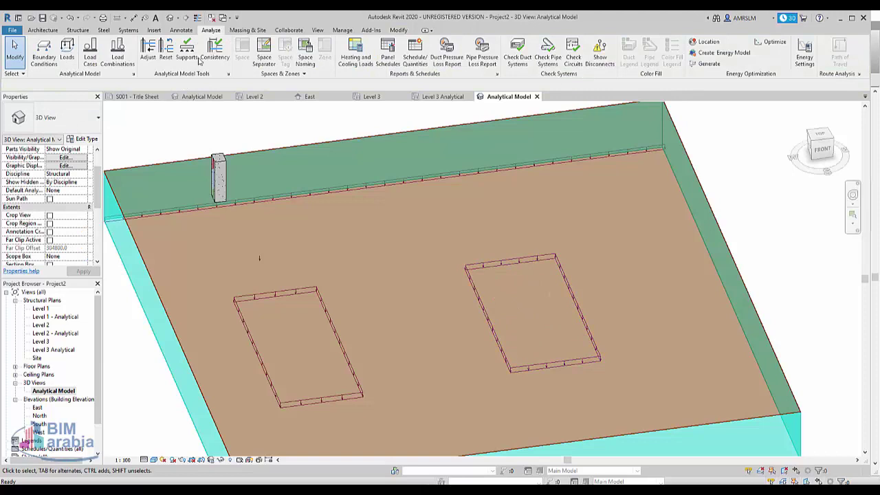
left_click(66, 52)
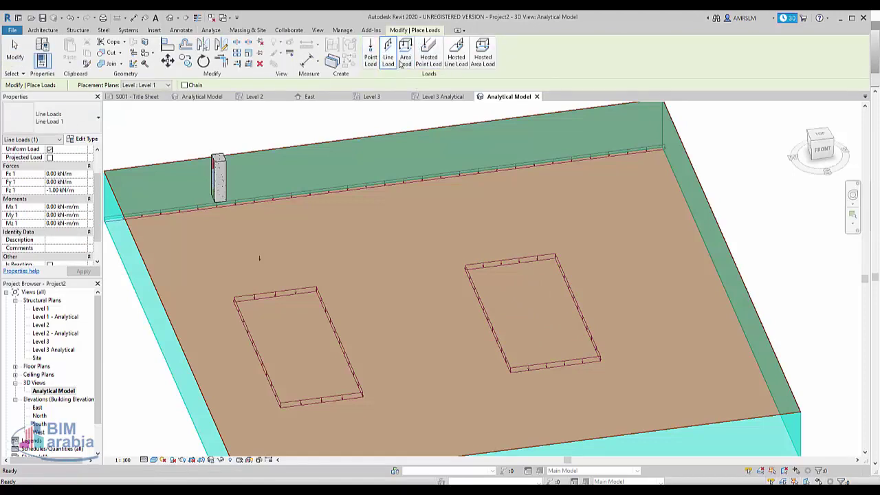
- Place a -1.00 kN/m² hosted area load on the whole floor slab
left_click(436, 65)
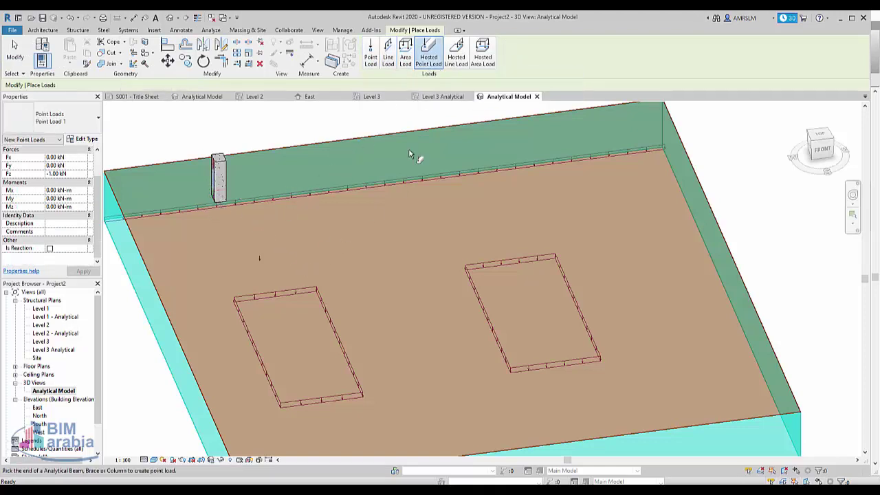
left_click(450, 63)
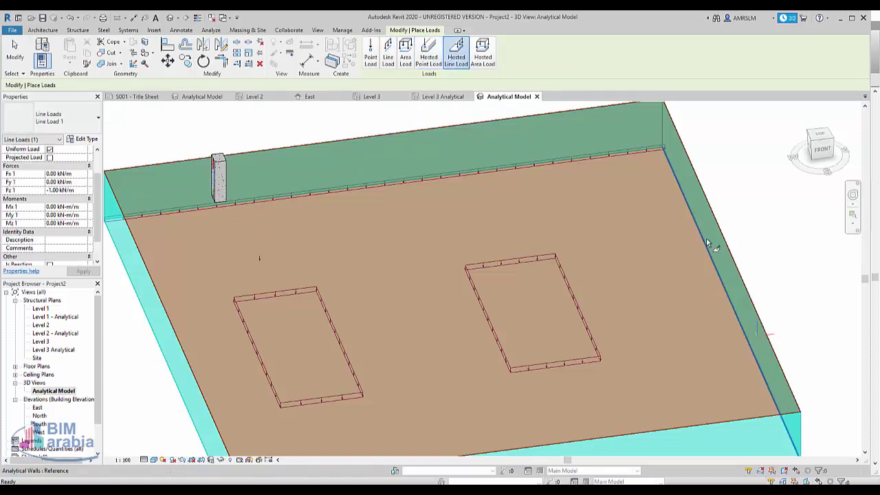
scroll(708, 244, "down", 5)
left_click(483, 55)
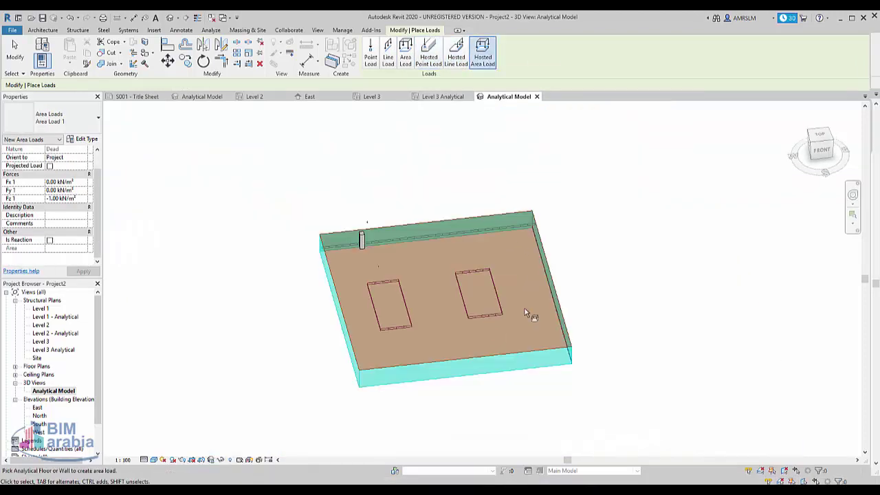
left_click(406, 366)
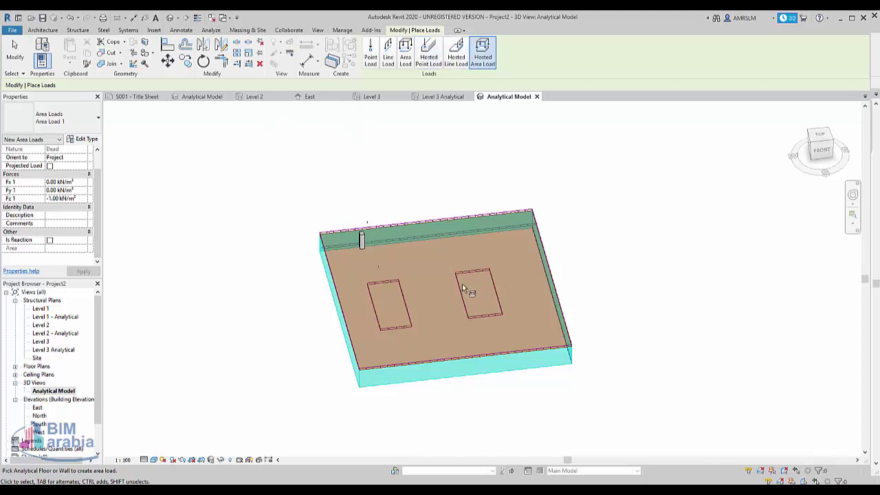
middle_click_drag(444, 285, 352, 320)
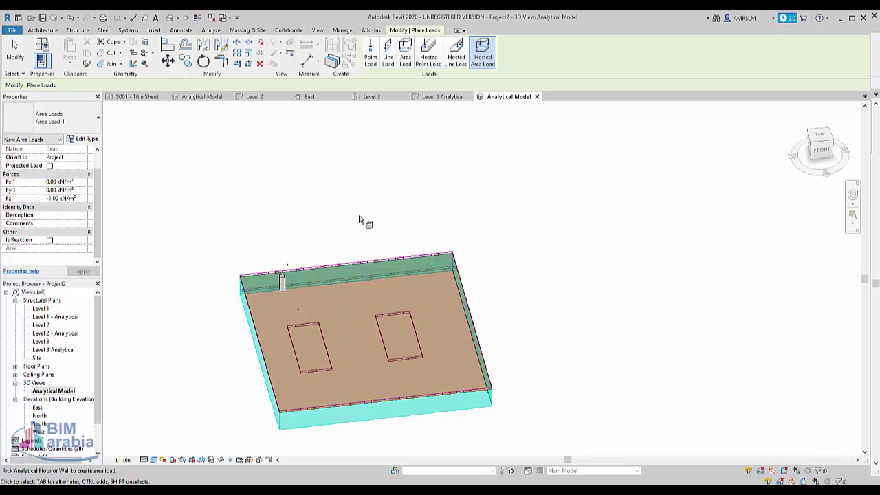
key("Escape")
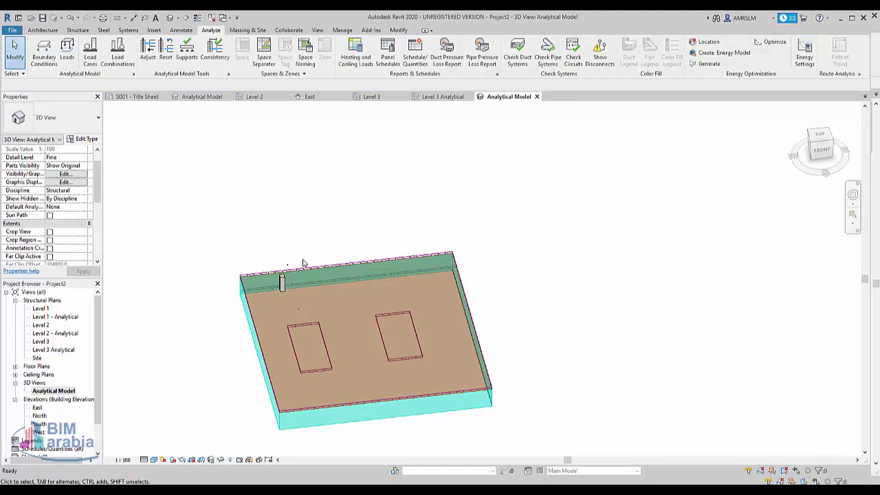
- Set the floor area load's Orient to option to Host Local Coordinate System
left_click(311, 268)
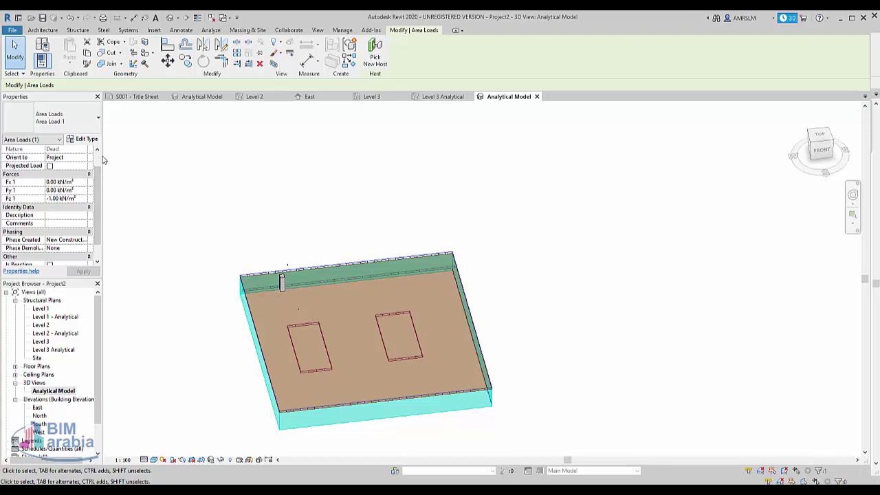
left_click_drag(102, 159, 222, 159)
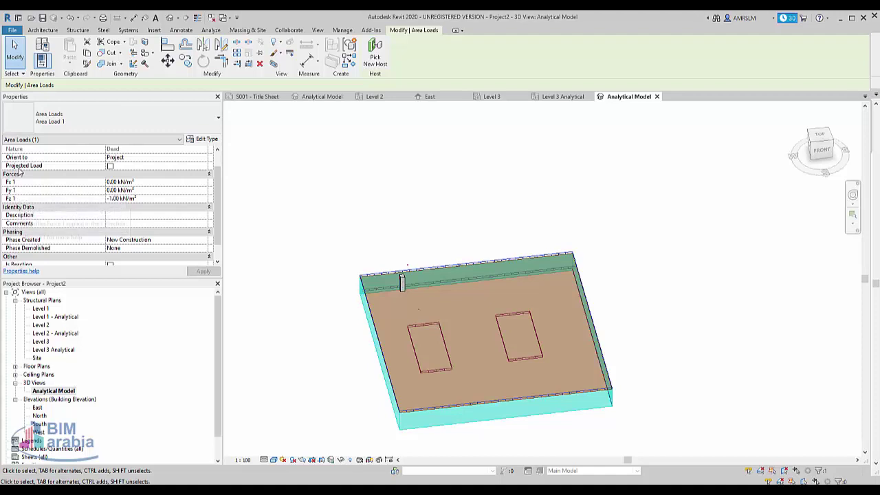
left_click(206, 161)
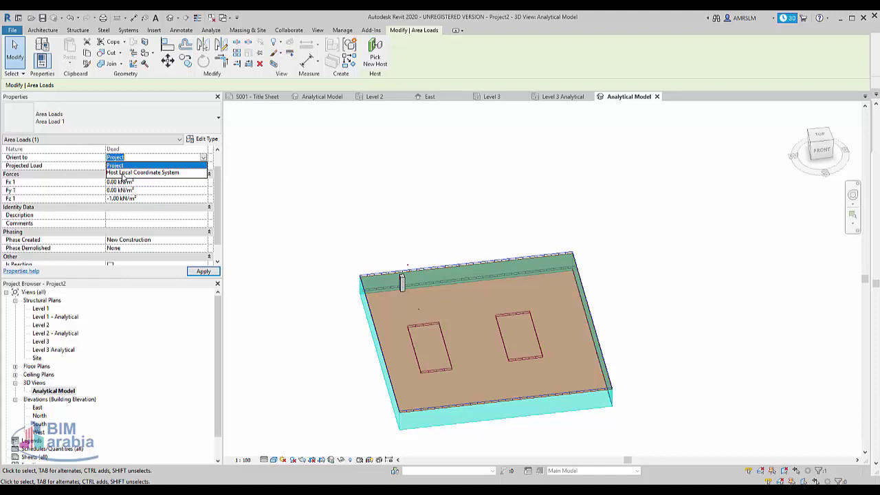
left_click(138, 173)
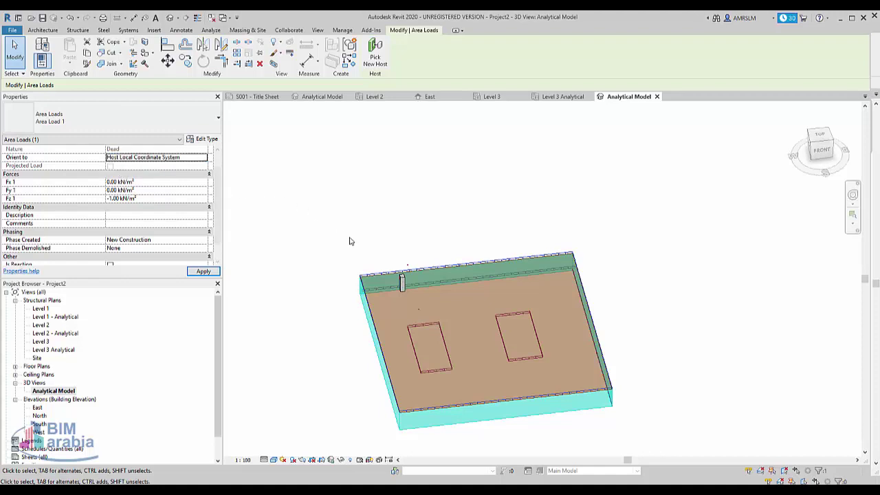